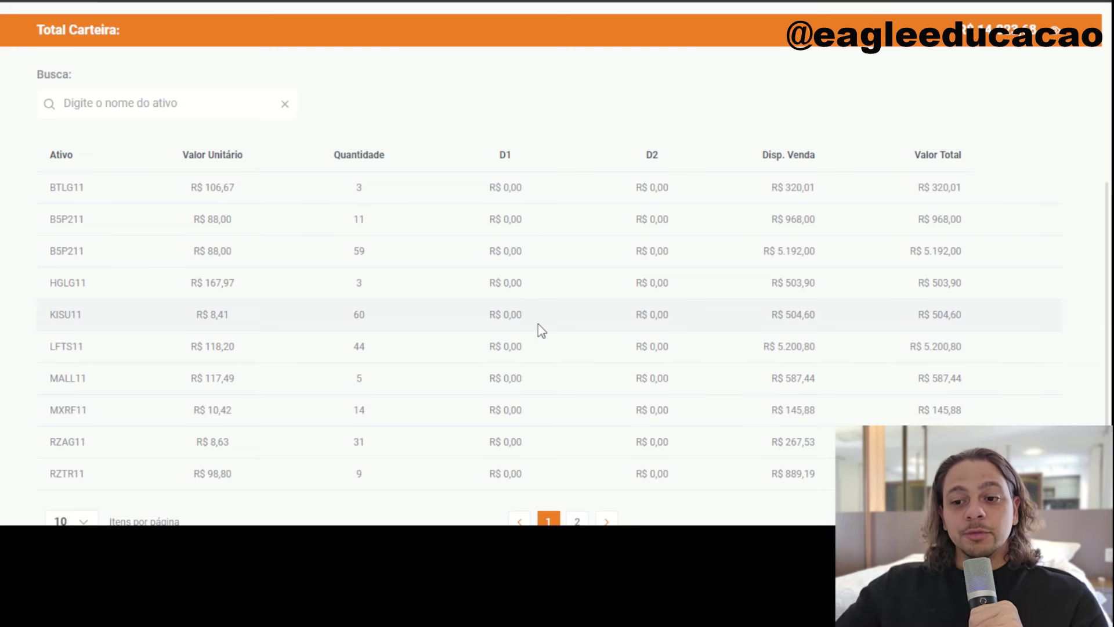
Step: Open the Bovespa options positions in the variable-income portfolio and go through the tickers GGBRP208, PRIOP419 and SAPRP257
scroll(231, 306, up, 4)
click(163, 235)
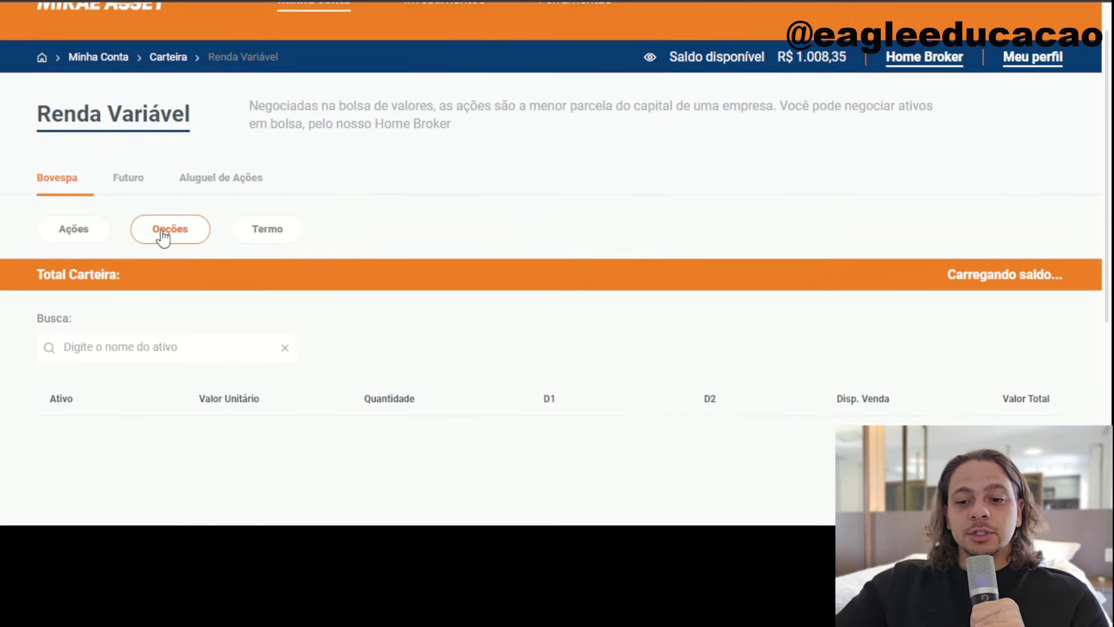
scroll(448, 211, down, 1)
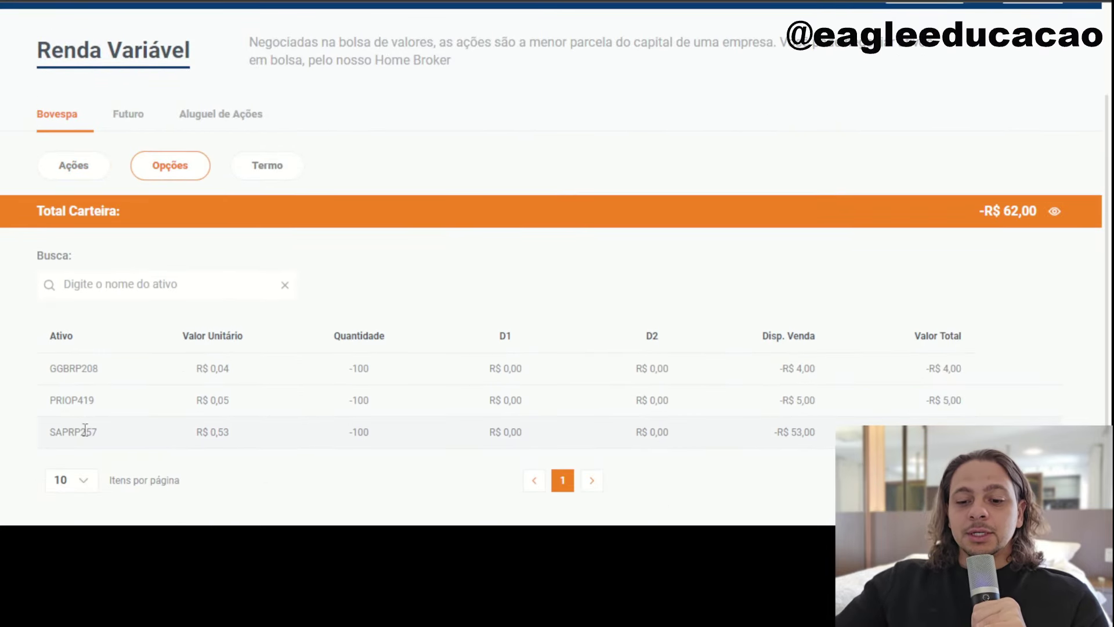
drag(49, 370, 132, 371)
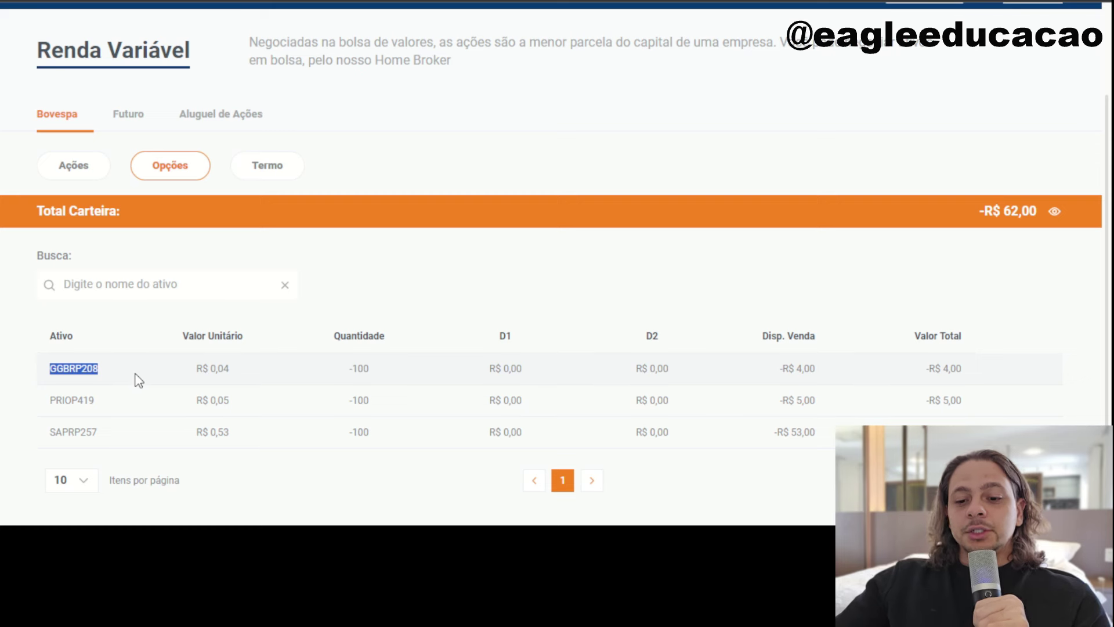
drag(46, 408, 132, 414)
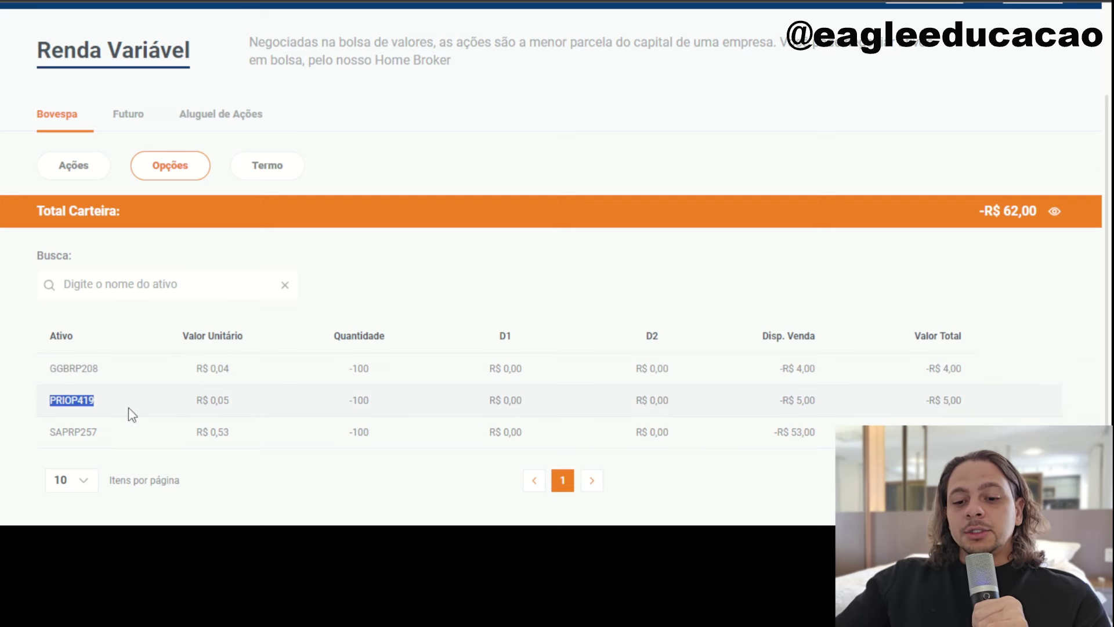
drag(51, 439, 144, 447)
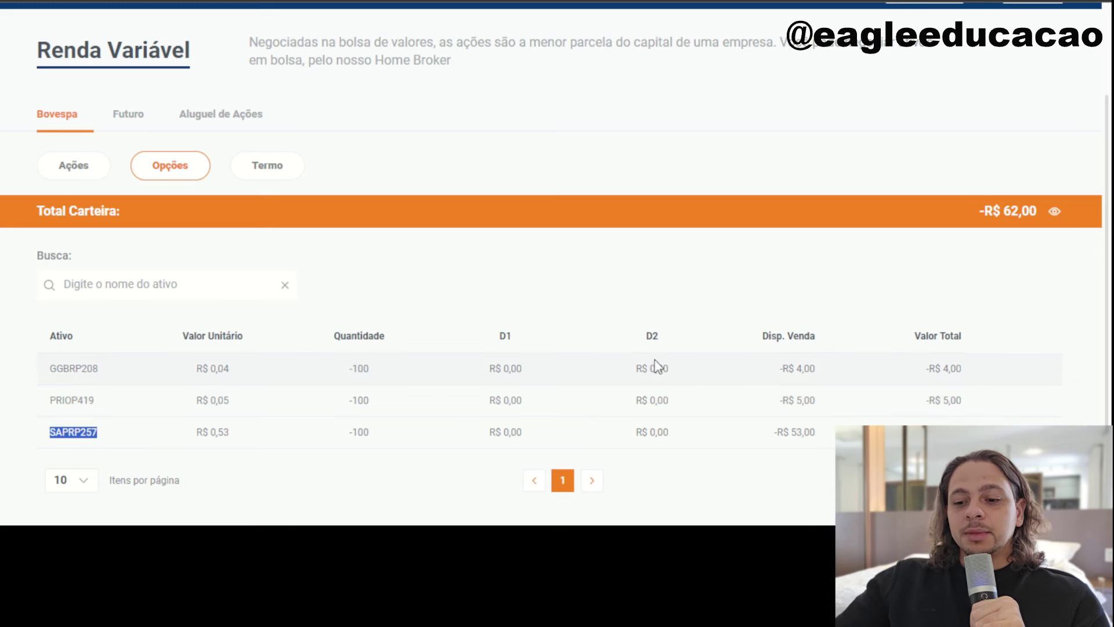
Step: Examine the full position rows of GGBRP208 and PRIOP419 in the options list
drag(622, 363, 952, 386)
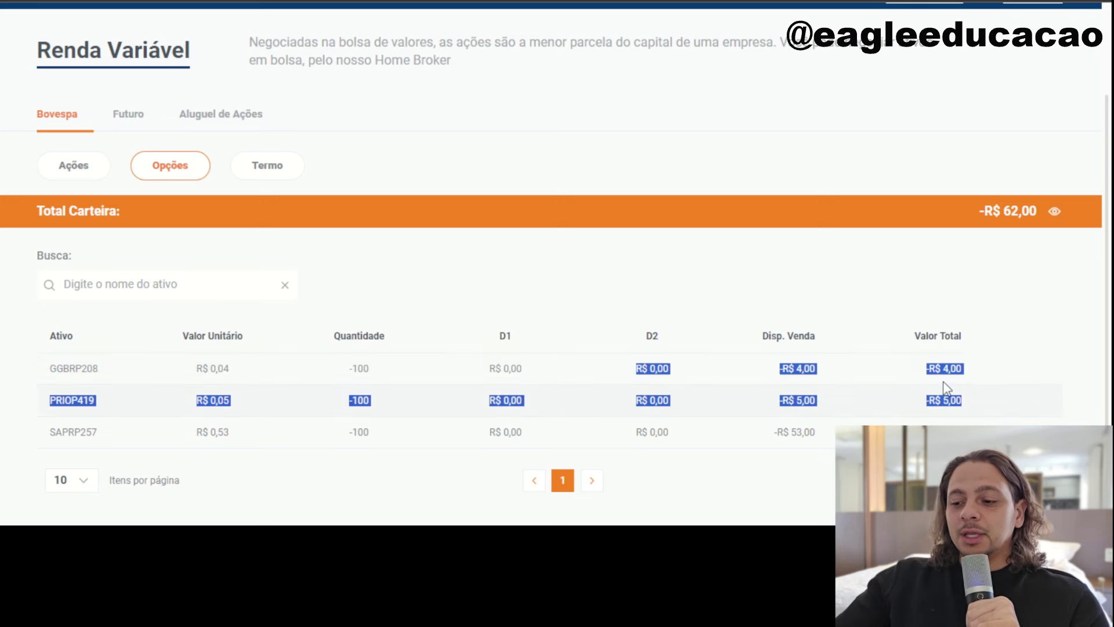
click(123, 382)
drag(50, 368, 974, 399)
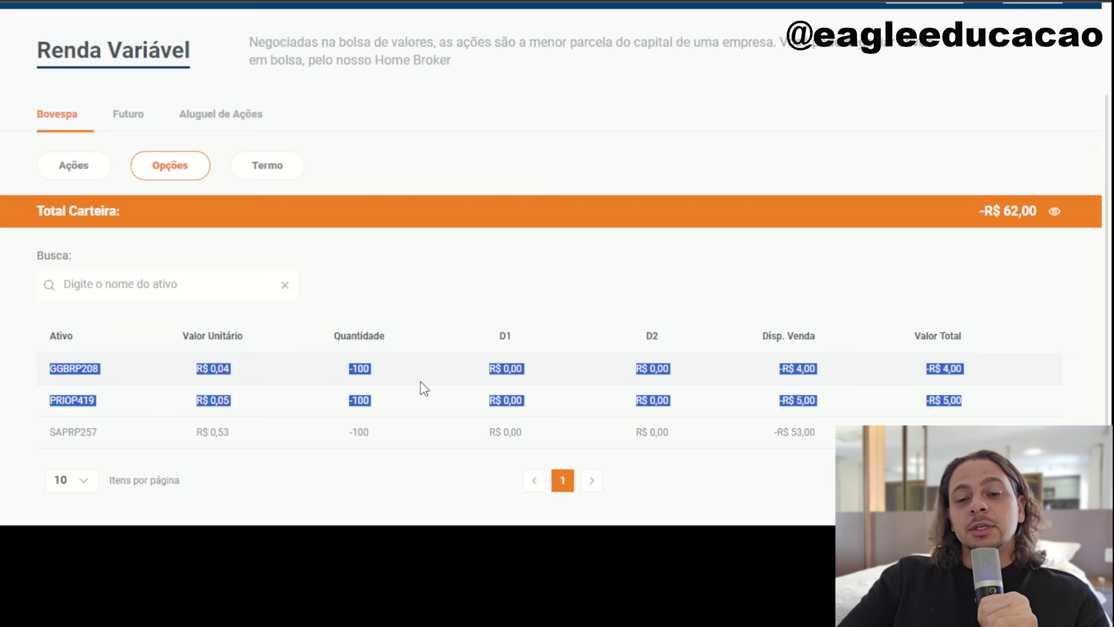
click(827, 273)
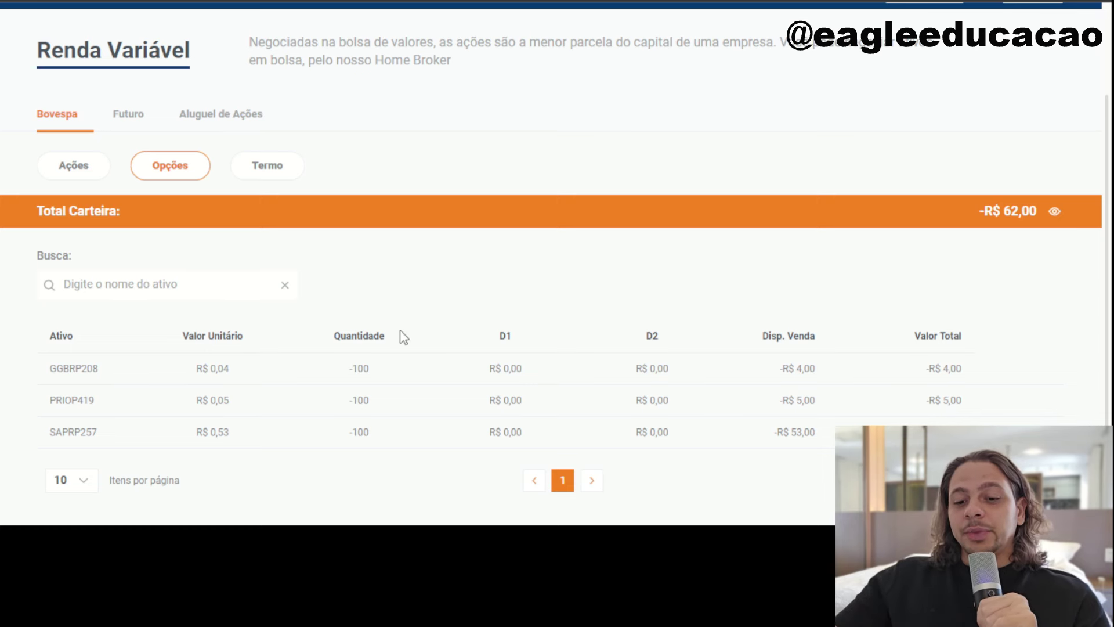
drag(50, 367, 981, 414)
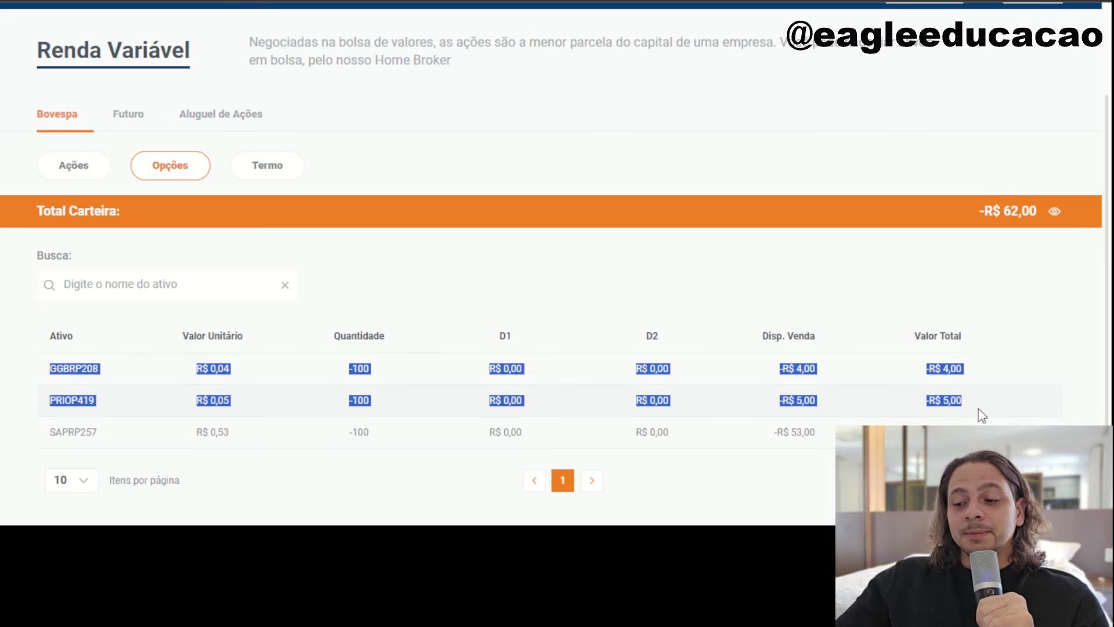
click(780, 287)
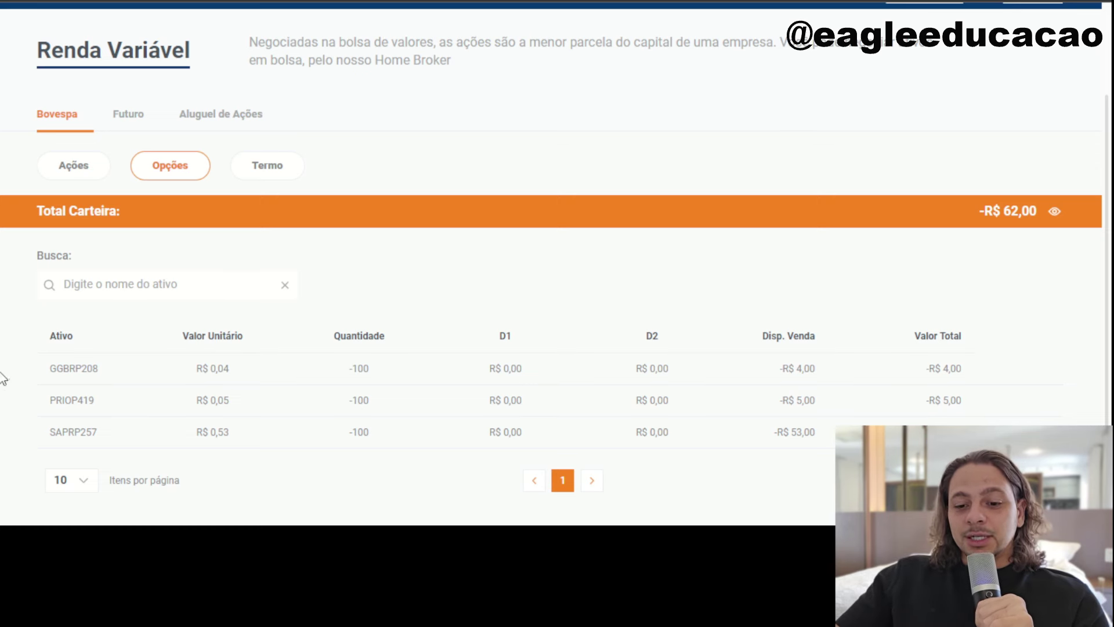
drag(48, 371, 994, 401)
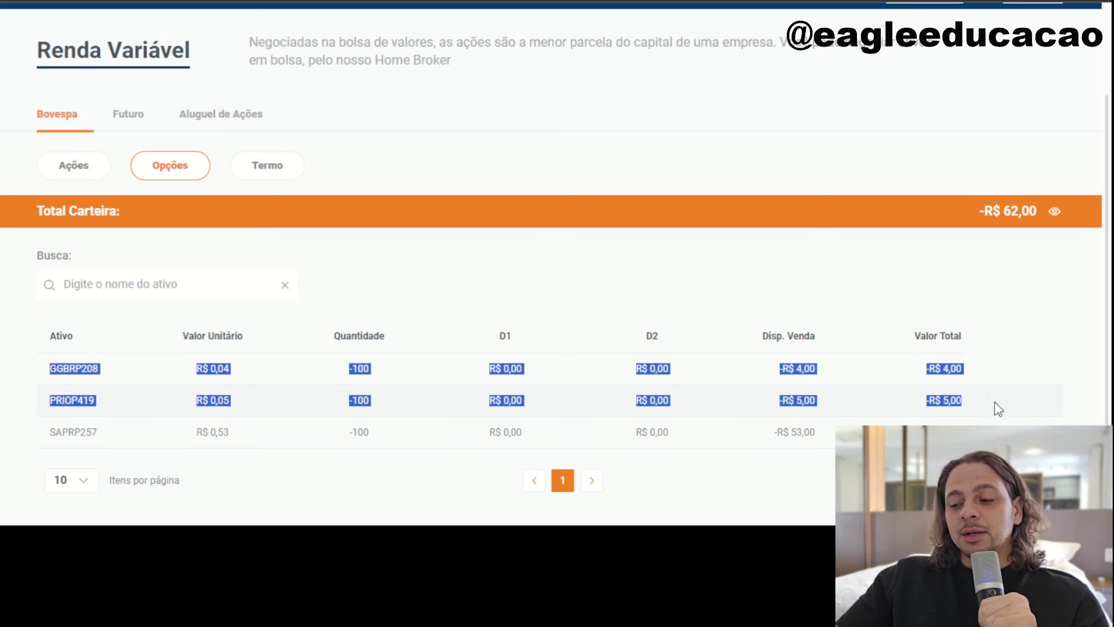
click(873, 286)
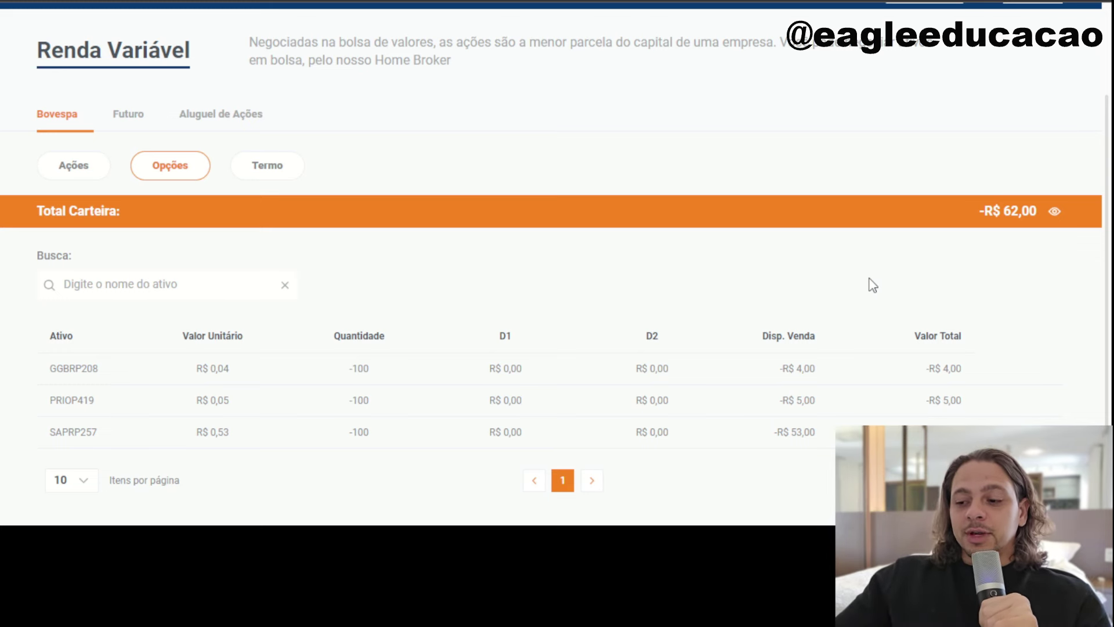
Step: Compare the total values of the GGBRP208 and PRIOP419 option positions
drag(913, 370, 981, 381)
drag(920, 406, 1021, 402)
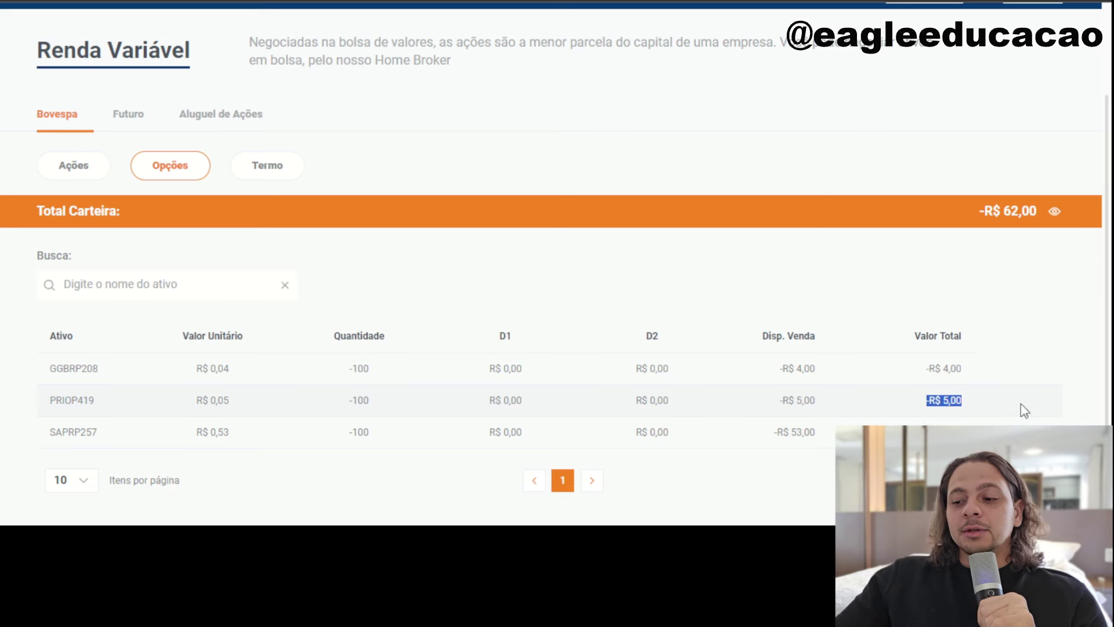
click(903, 285)
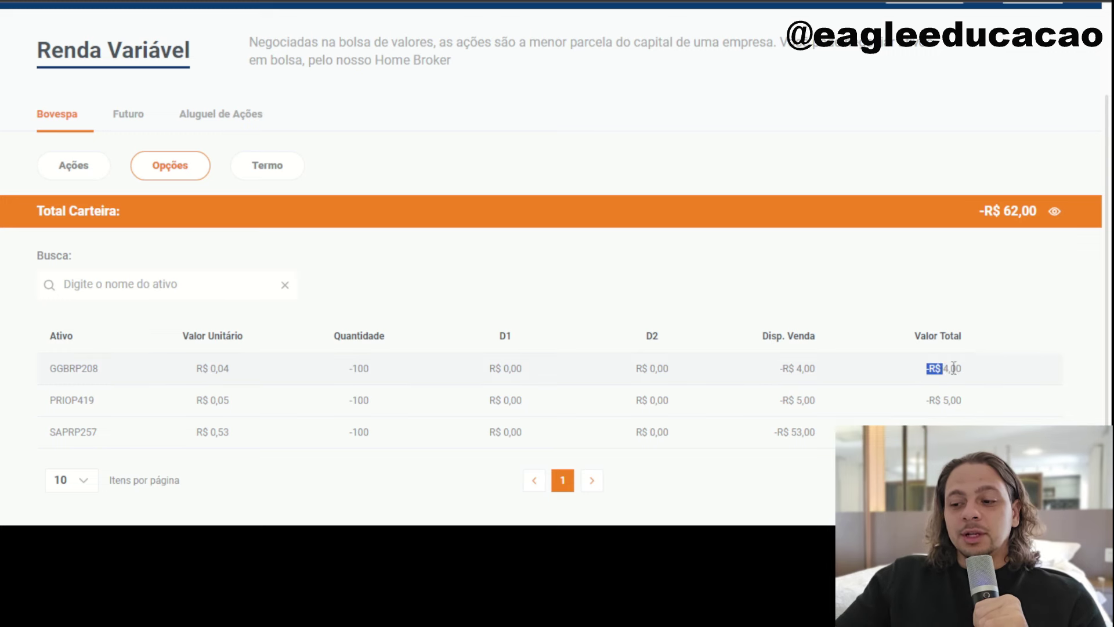
drag(953, 368, 963, 368)
drag(926, 400, 962, 400)
click(907, 279)
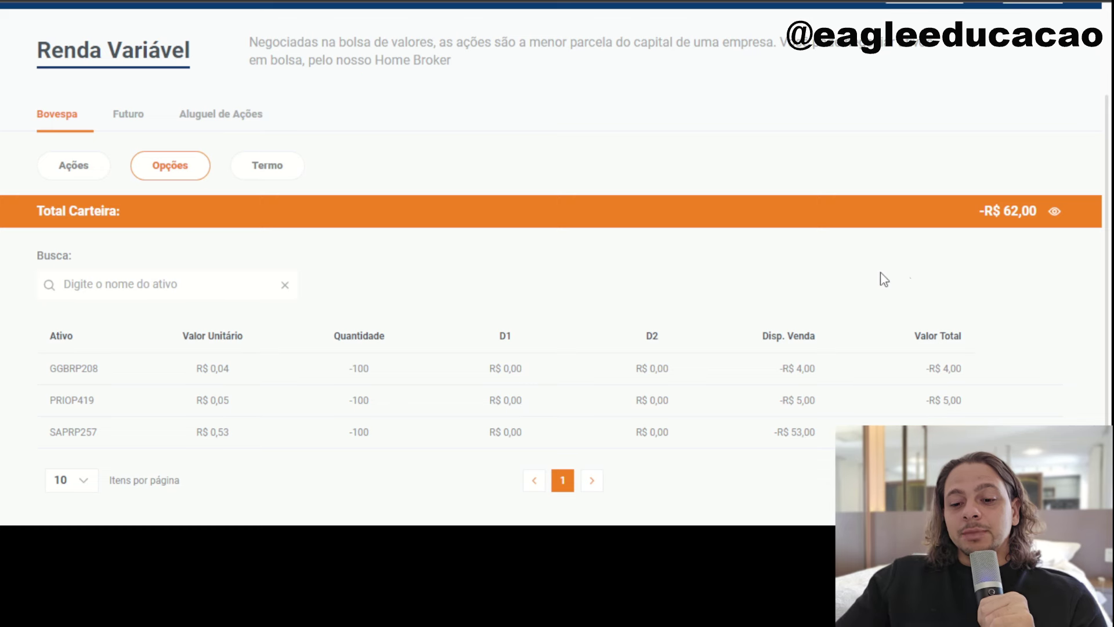
drag(927, 368, 963, 367)
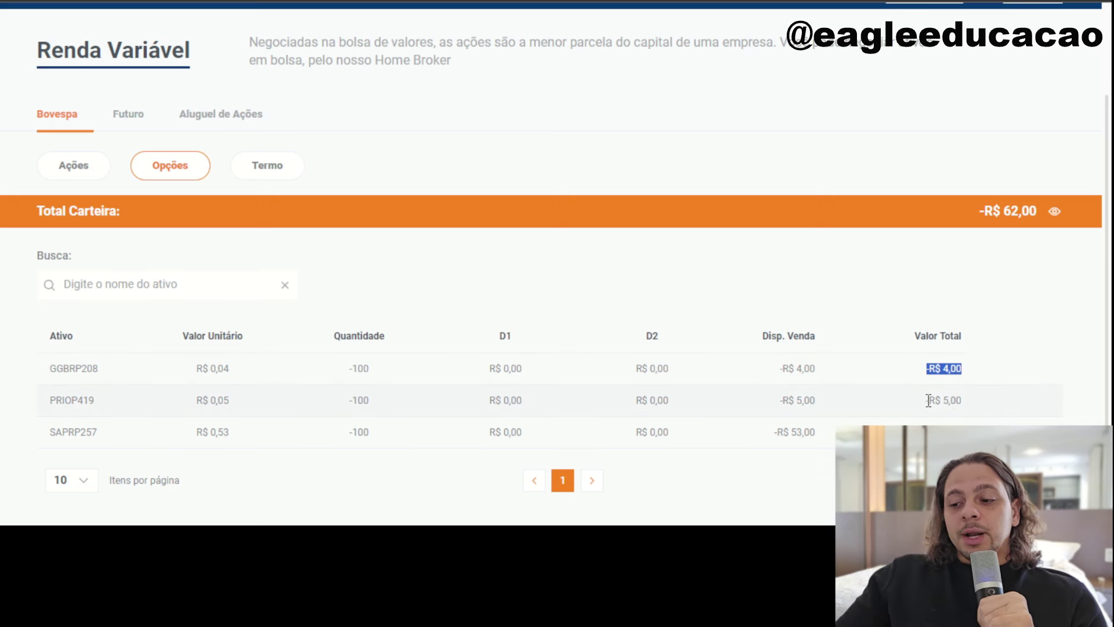
drag(926, 400, 966, 400)
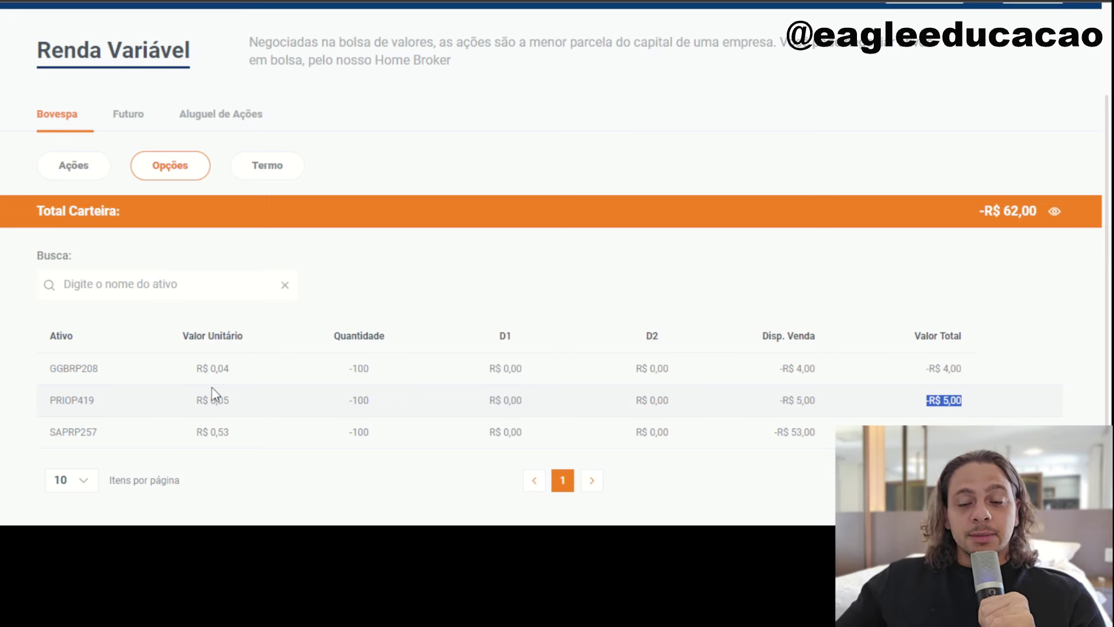
click(787, 294)
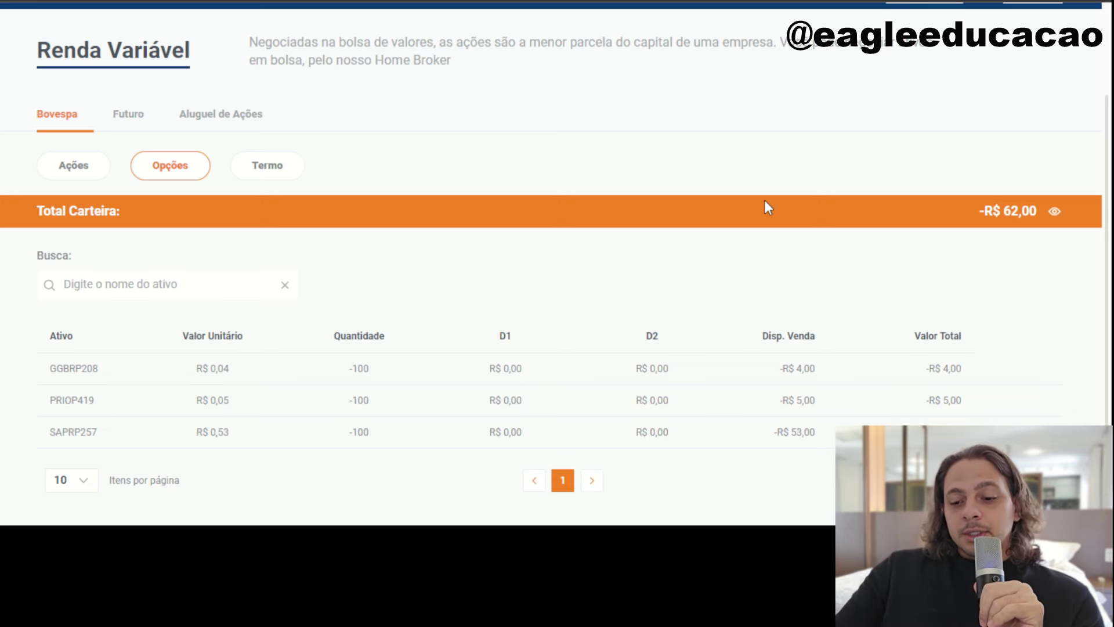
Step: Examine the SAPRP257 option position, from its unit value to its amount available for sale
drag(68, 432, 830, 432)
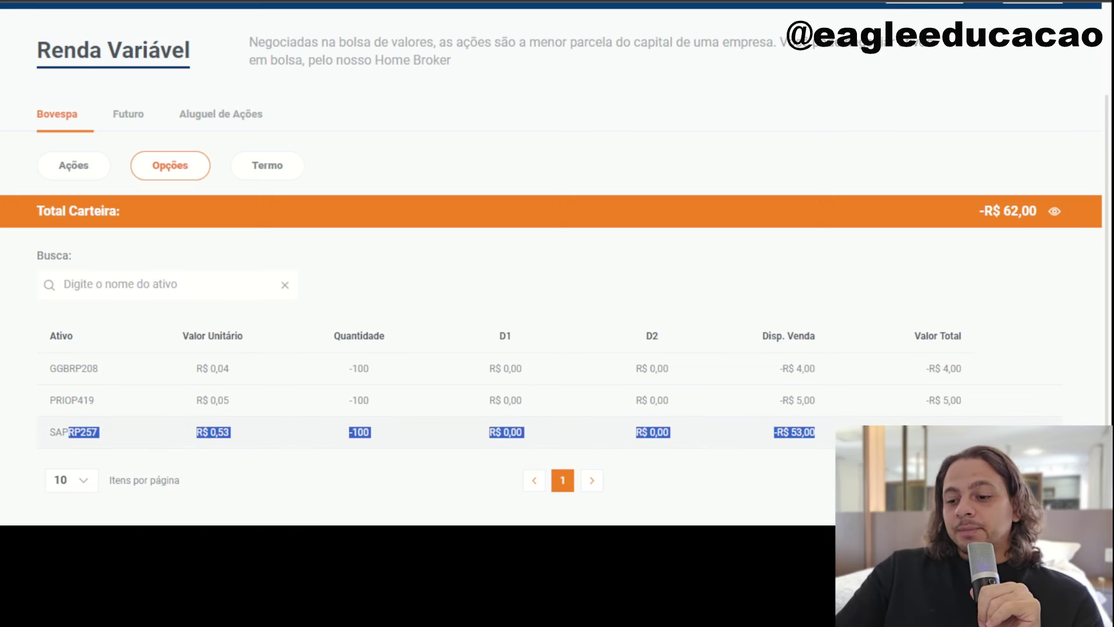
click(669, 268)
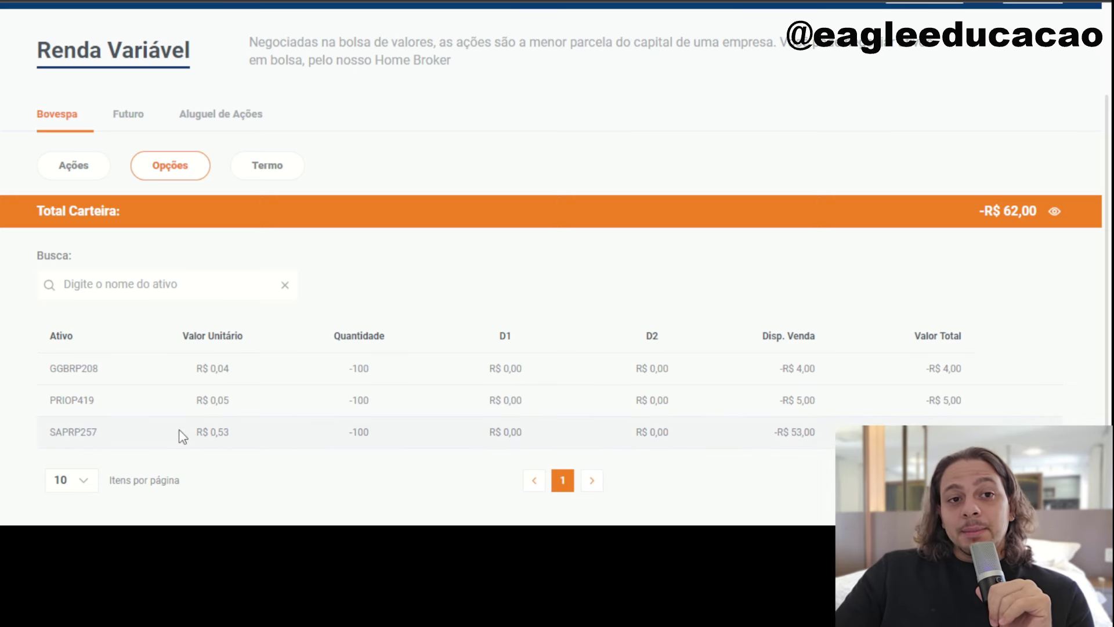
drag(180, 433, 239, 433)
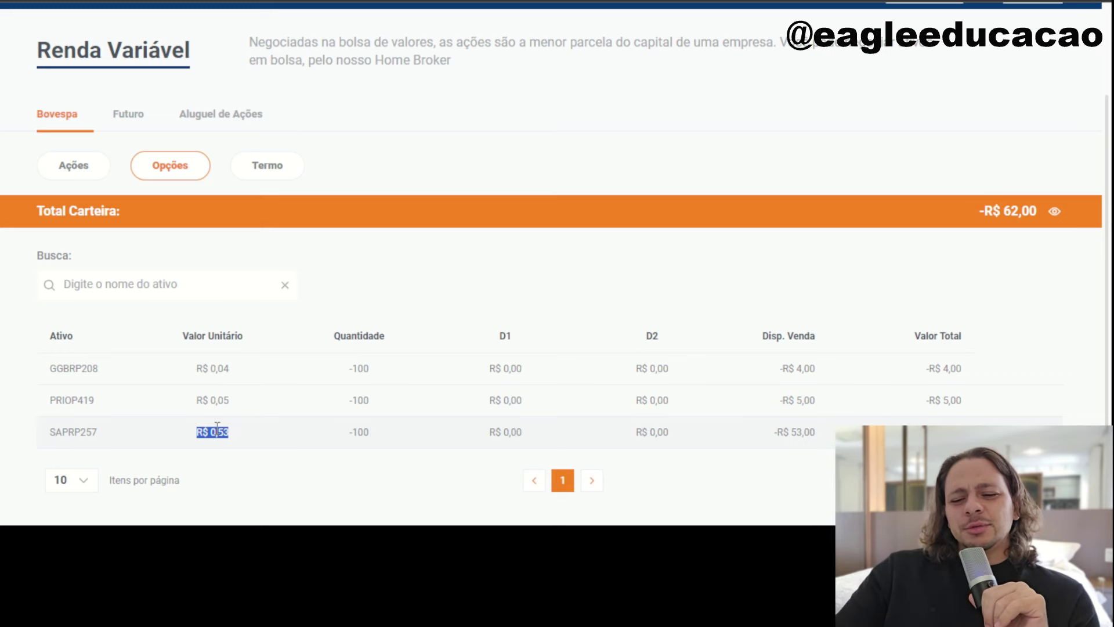
click(166, 442)
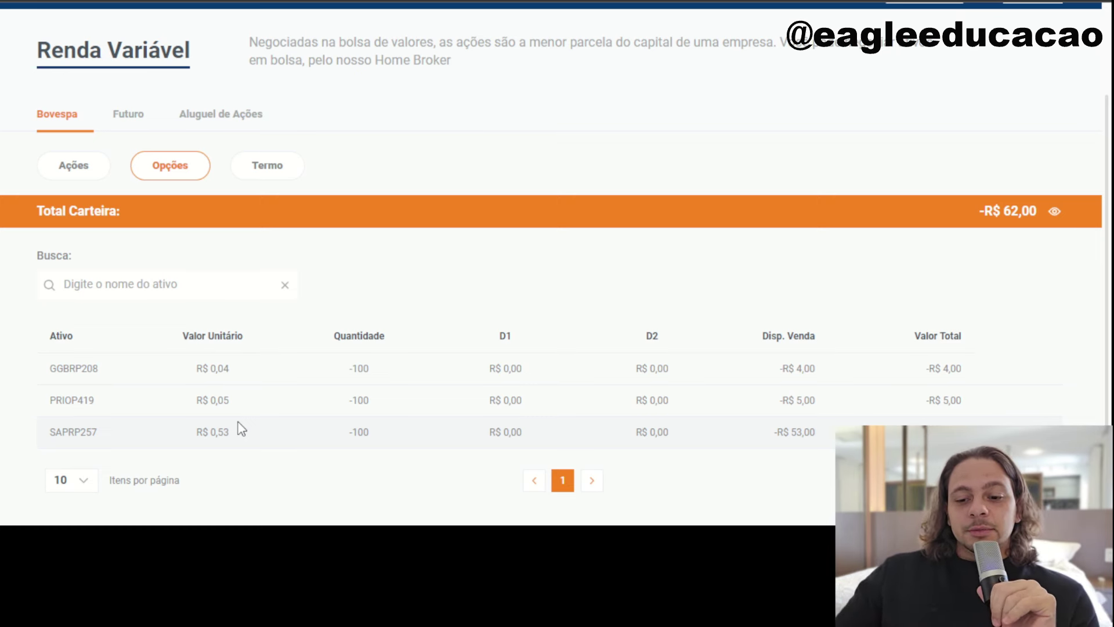
drag(195, 431, 823, 441)
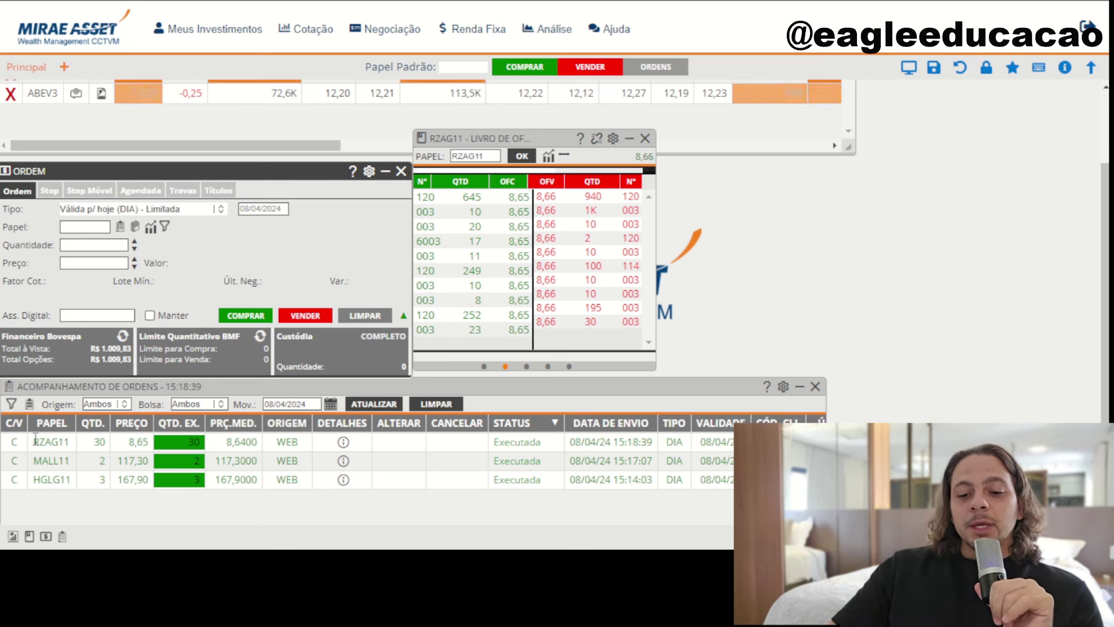
Step: Review the paper, quantity and price of the executed RZAG11, MALL11 and HGLG11 purchase orders in the home broker's order tracking
drag(38, 438, 154, 444)
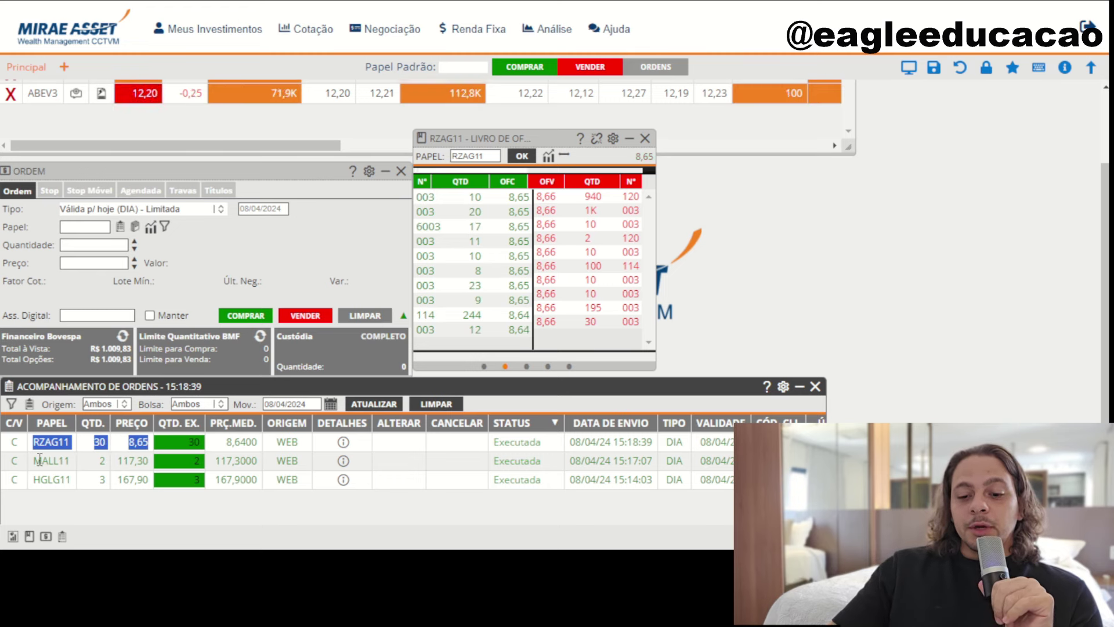
drag(38, 460, 145, 466)
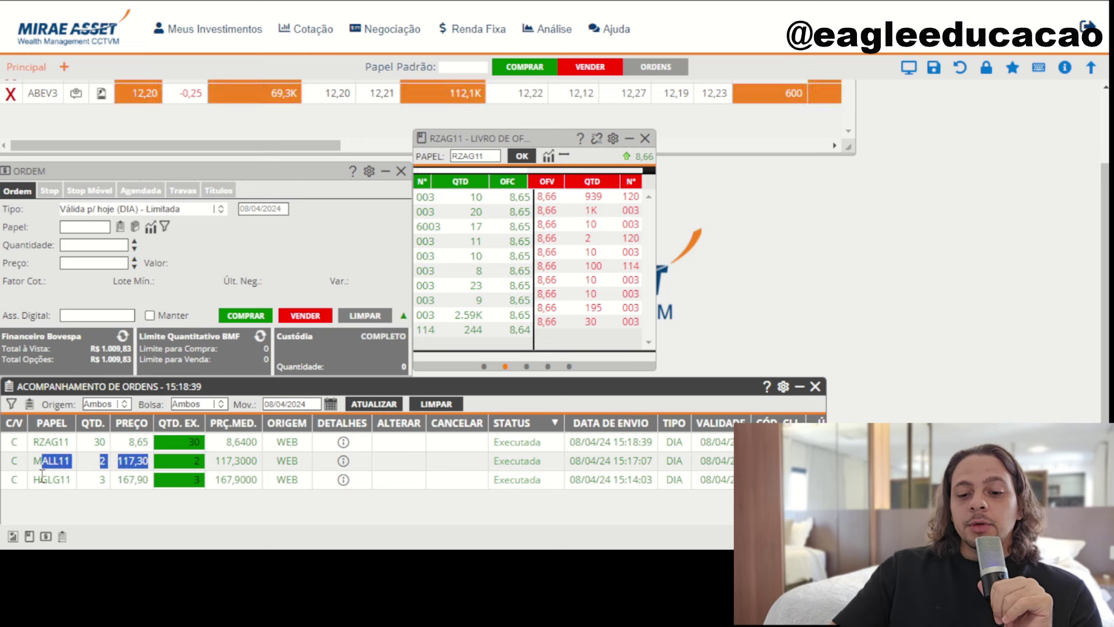
drag(43, 477, 133, 474)
click(142, 510)
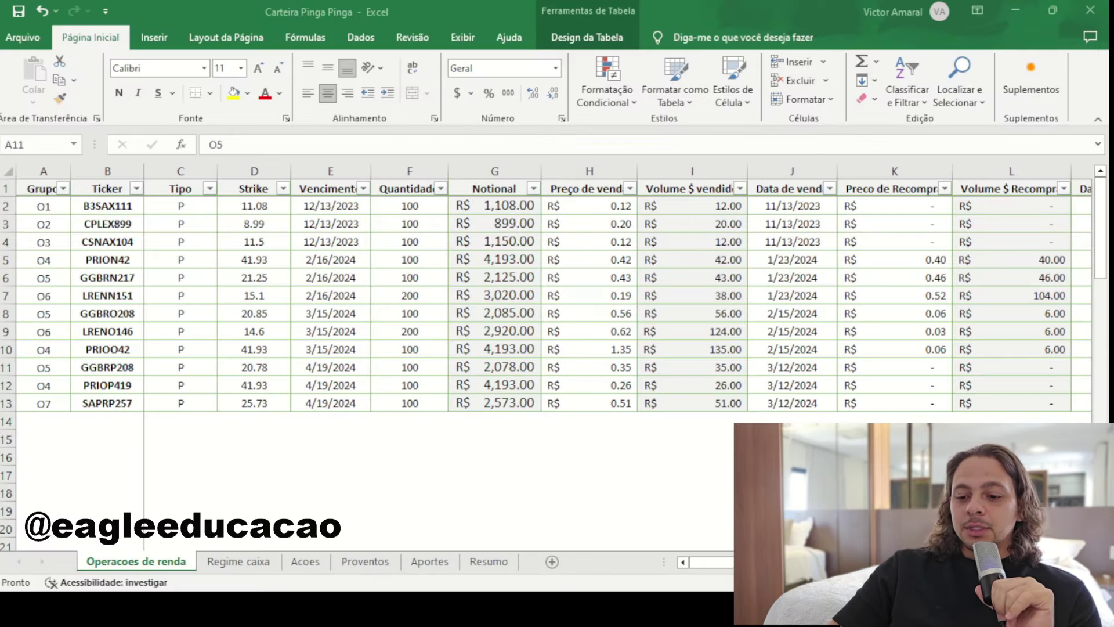
Step: In the Carteira Pinga Pinga workbook in Excel, review the option operations table and the notional values of GGBRP208, PRIOP419 and SAPRP257
click(446, 567)
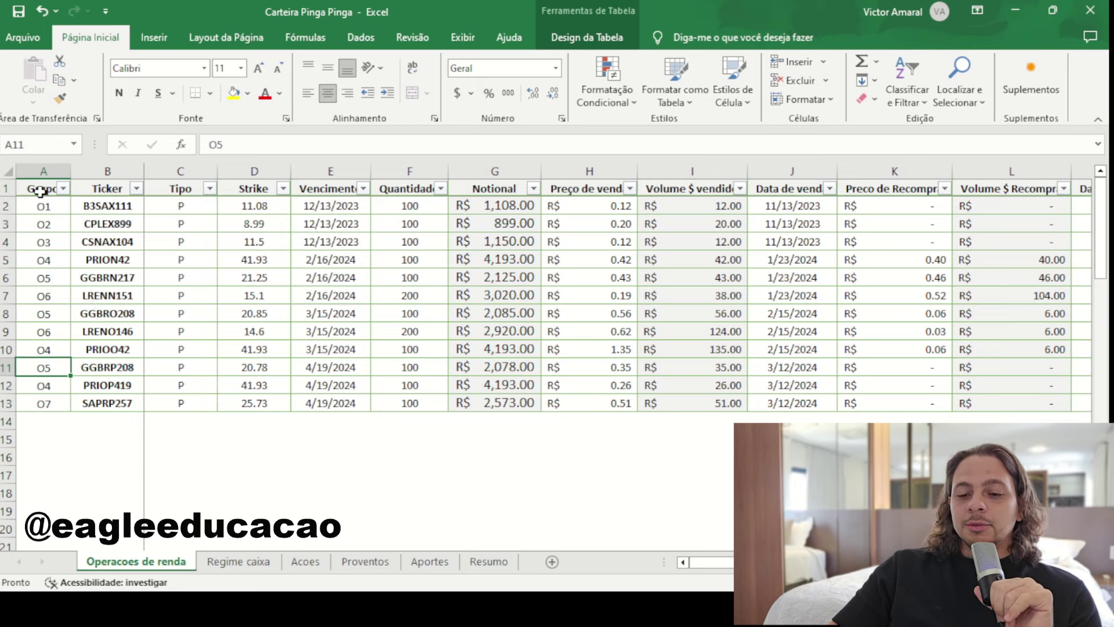
drag(40, 192, 927, 417)
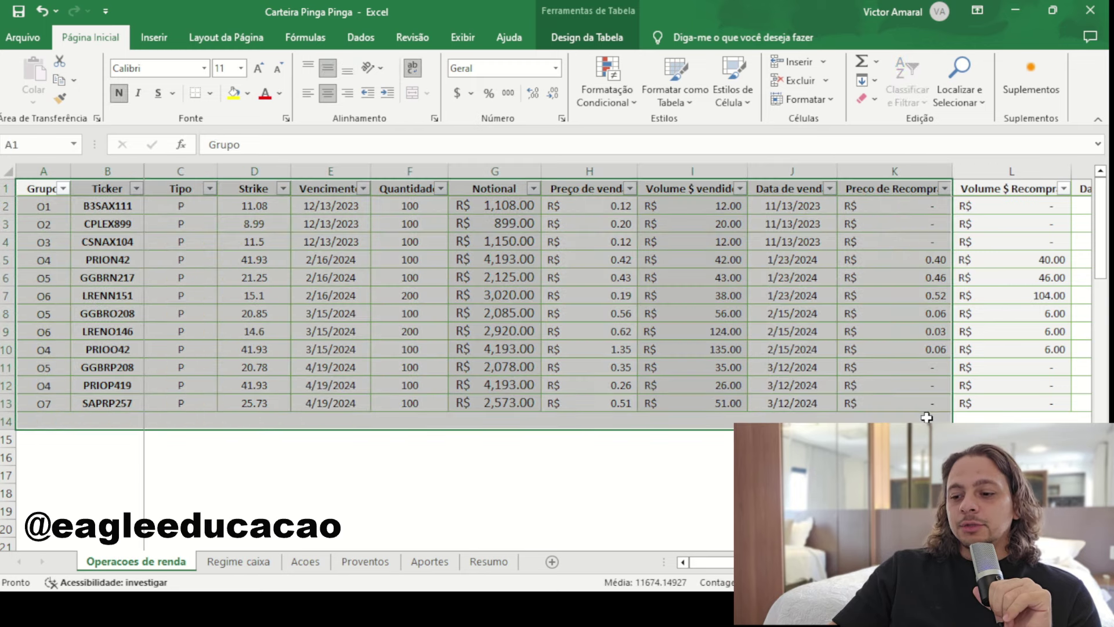
click(451, 443)
drag(34, 370, 525, 409)
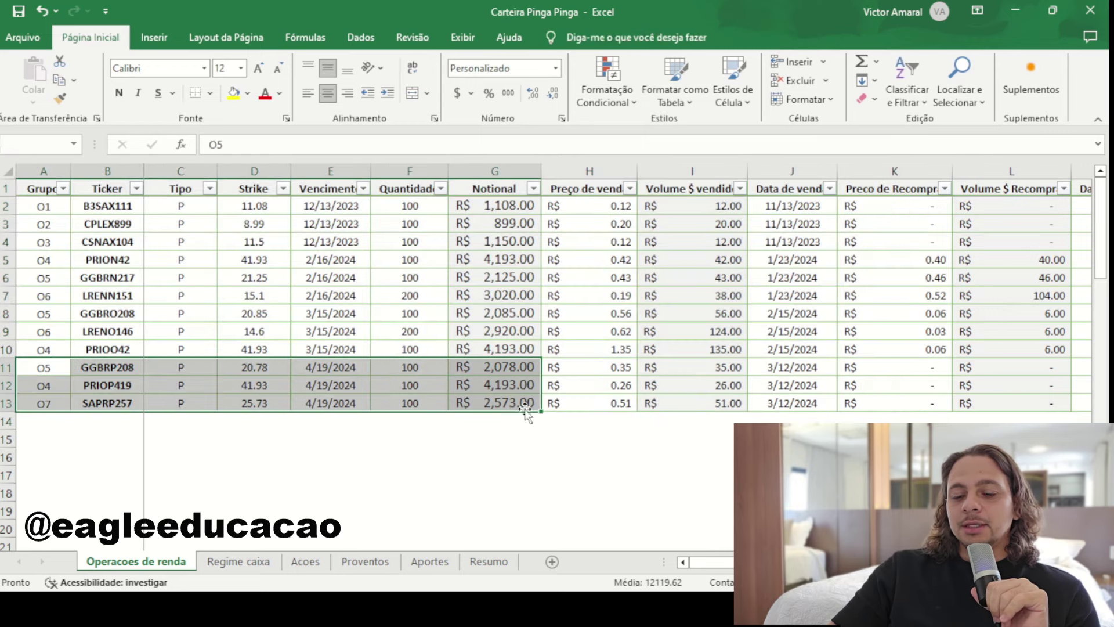
click(285, 508)
drag(499, 368, 506, 414)
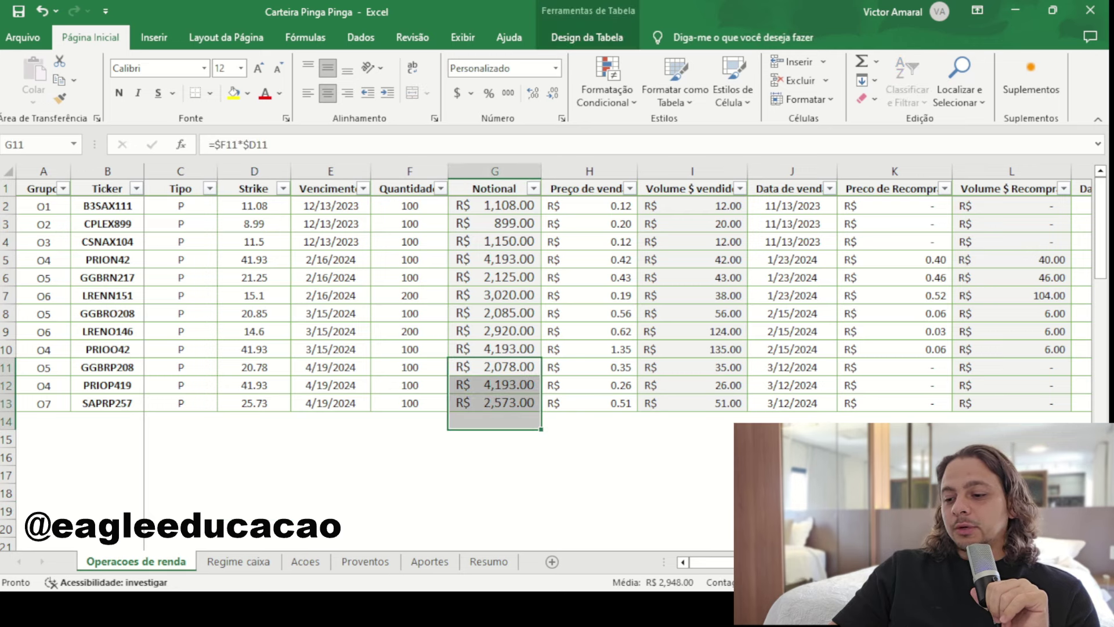
click(271, 454)
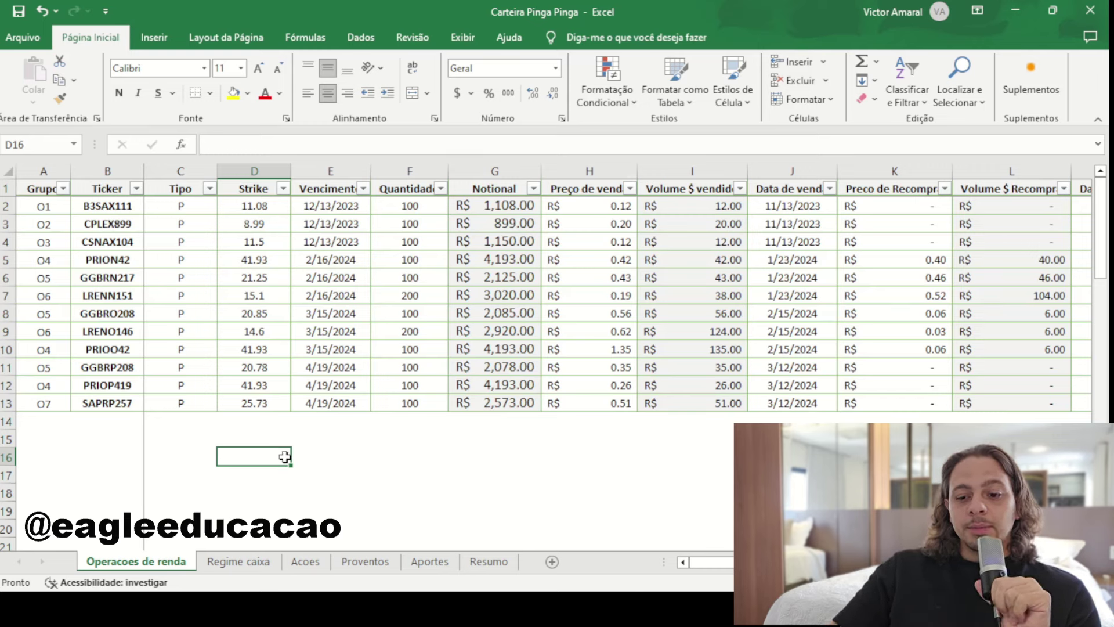
Step: Open the Regime caixa sheet and examine its monthly table, including the 04/2024 dividends
click(247, 561)
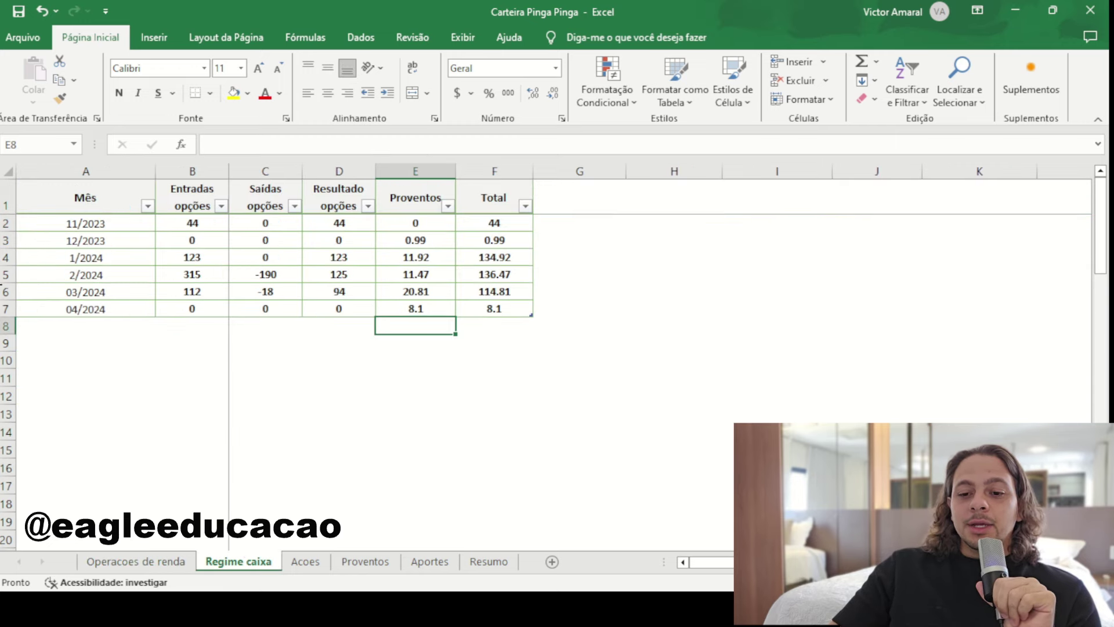
drag(111, 192, 497, 308)
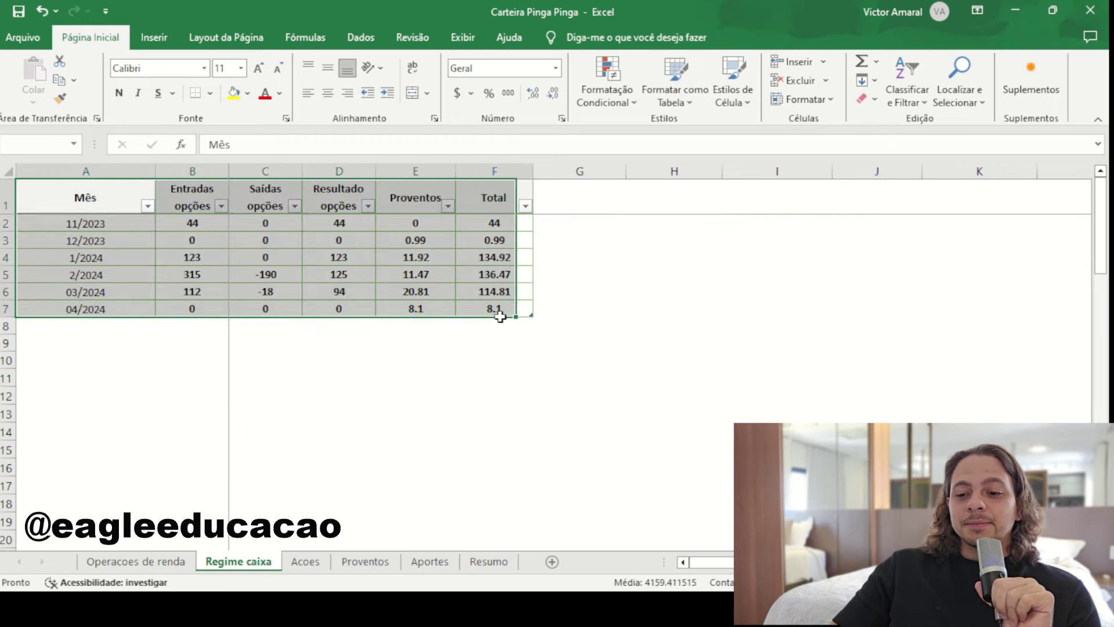
click(466, 430)
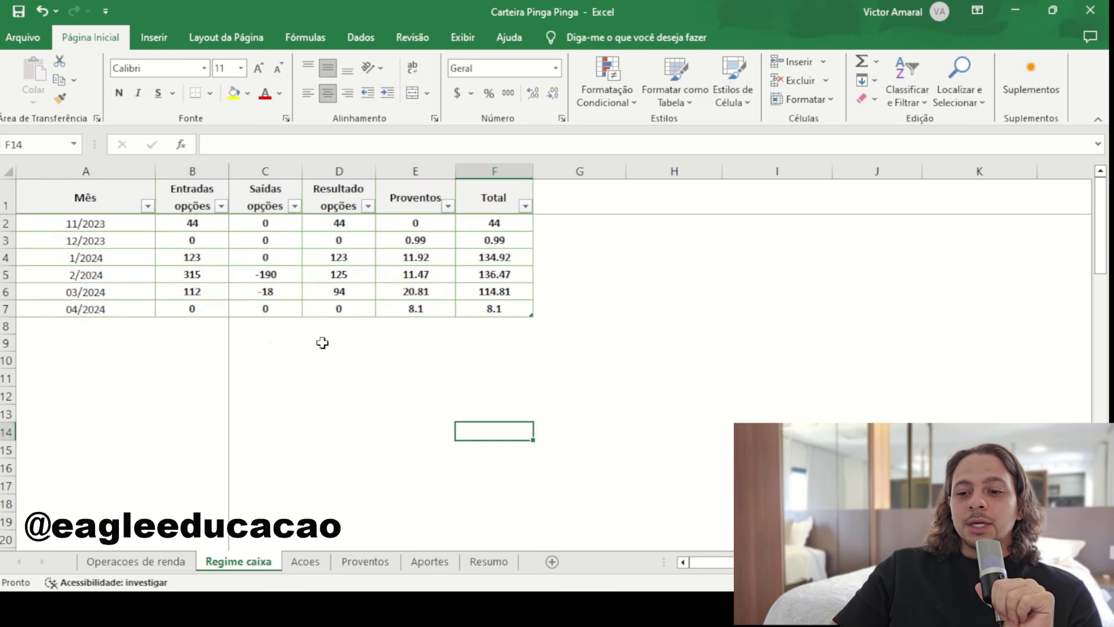
click(427, 308)
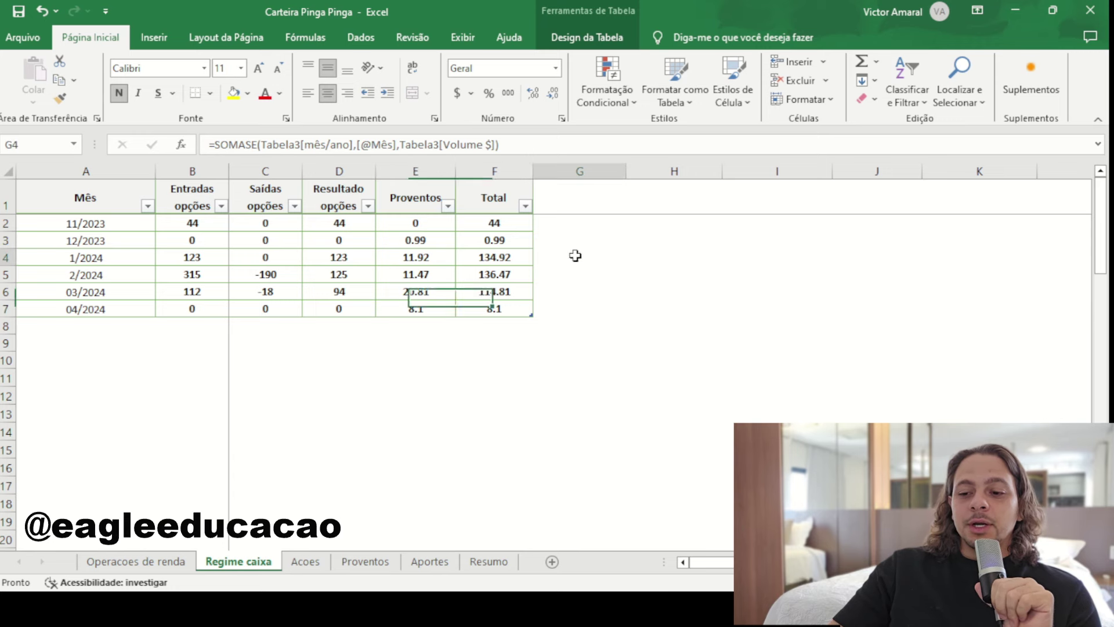
Step: Review the Proventos and Total figures for the latest months in the Regime caixa table
drag(574, 256, 493, 326)
click(287, 464)
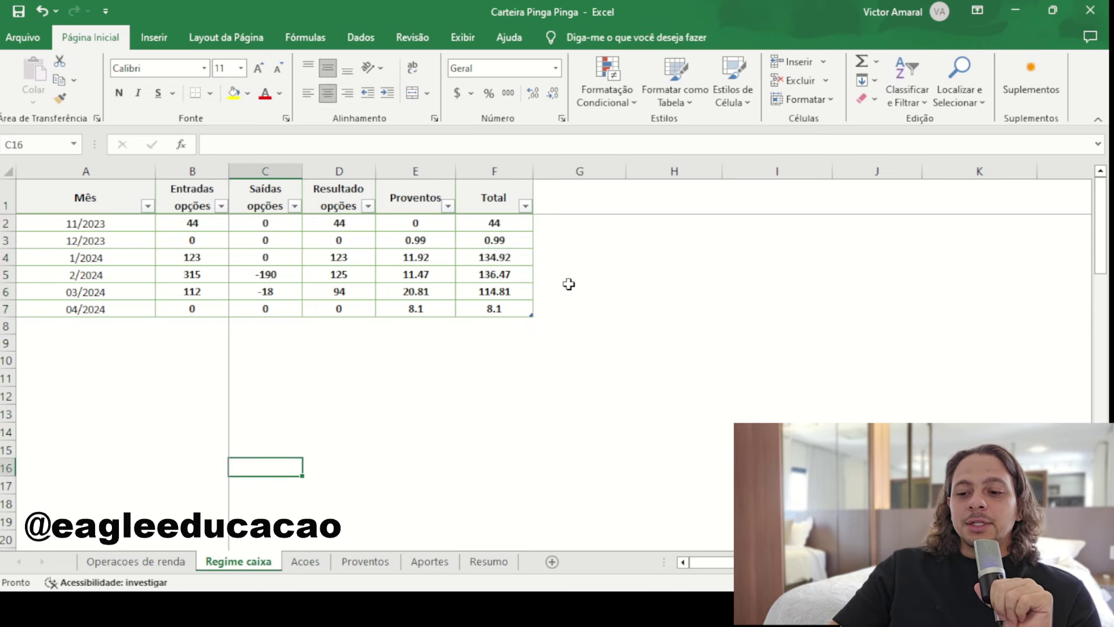
drag(568, 258, 494, 309)
click(201, 488)
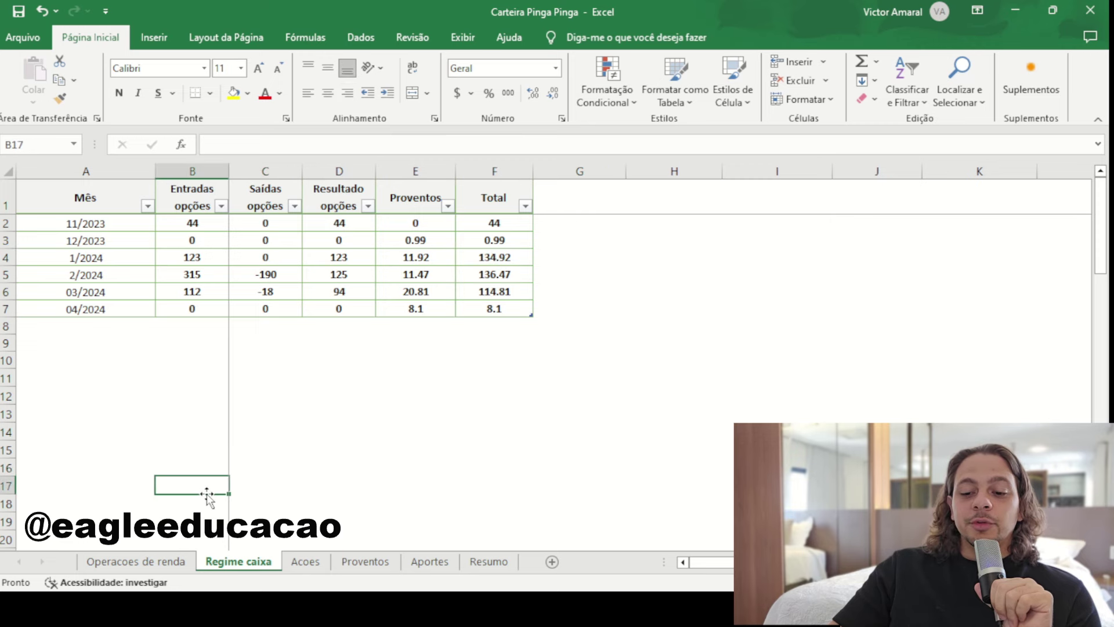
Step: Open the Acoes sheet and review the tickers, quantities and volumes of the RZAG11, HGLG11 and MALL11 purchases dated 4/8/2024
click(303, 561)
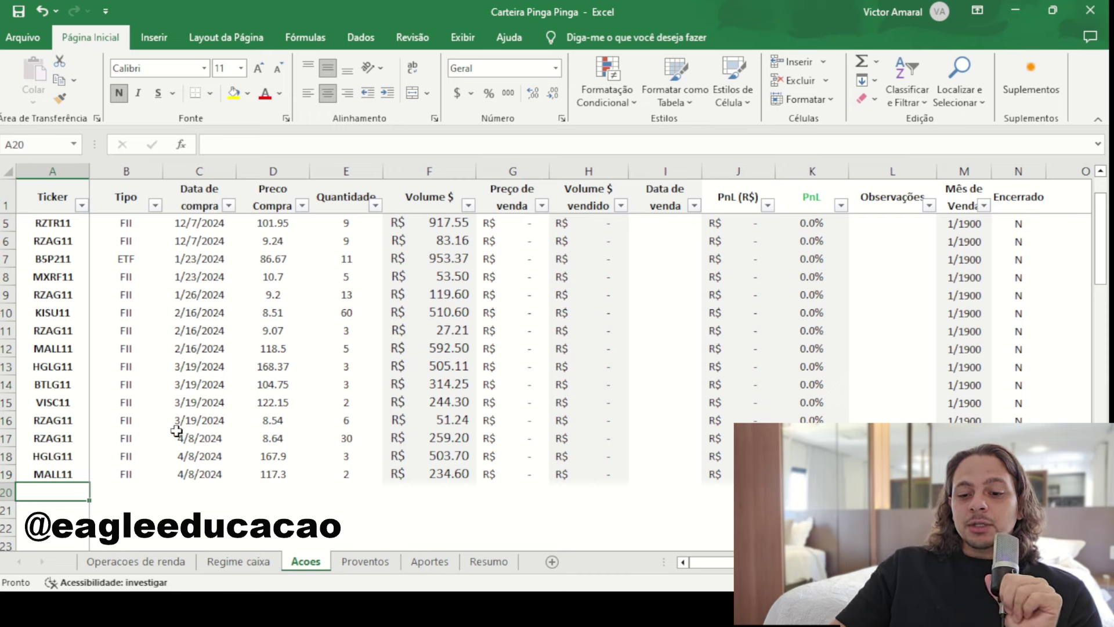
drag(177, 434, 33, 476)
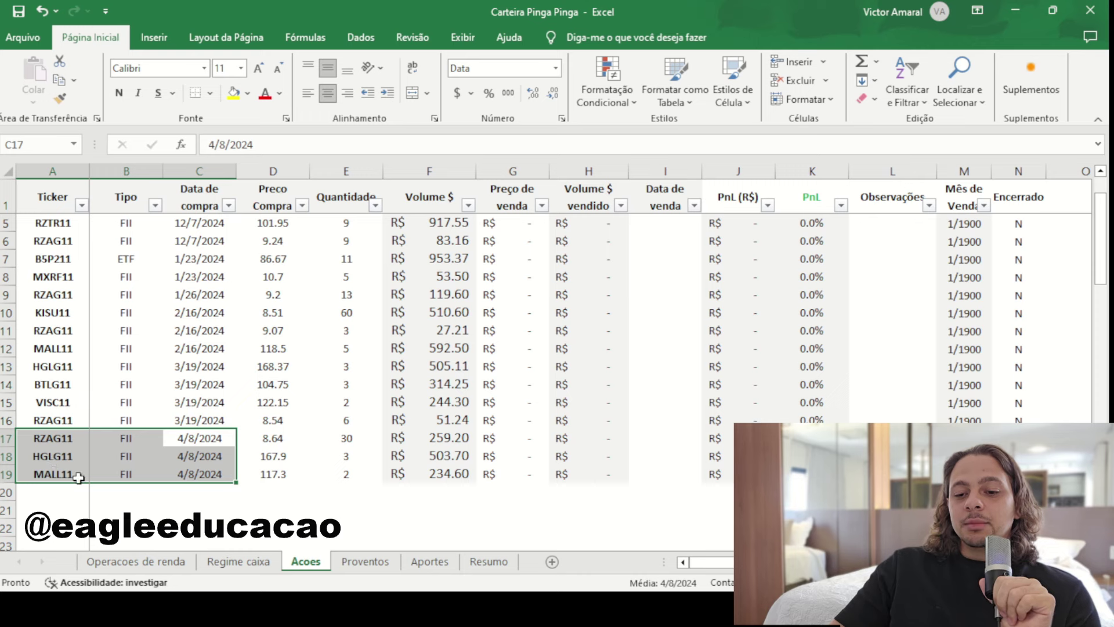
drag(360, 438, 361, 477)
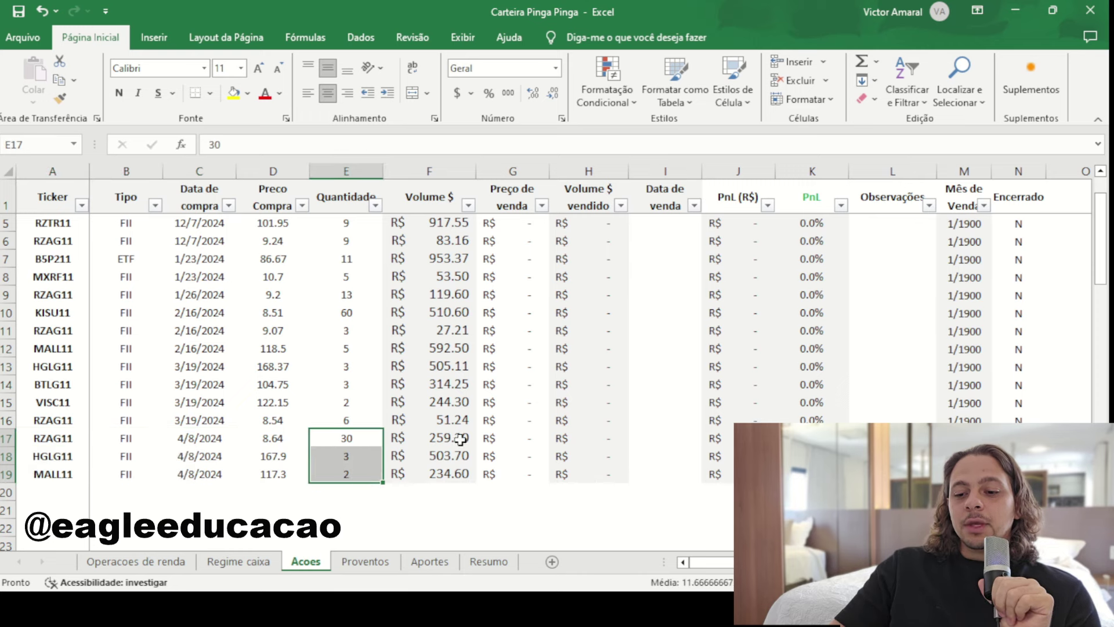
drag(460, 439, 460, 473)
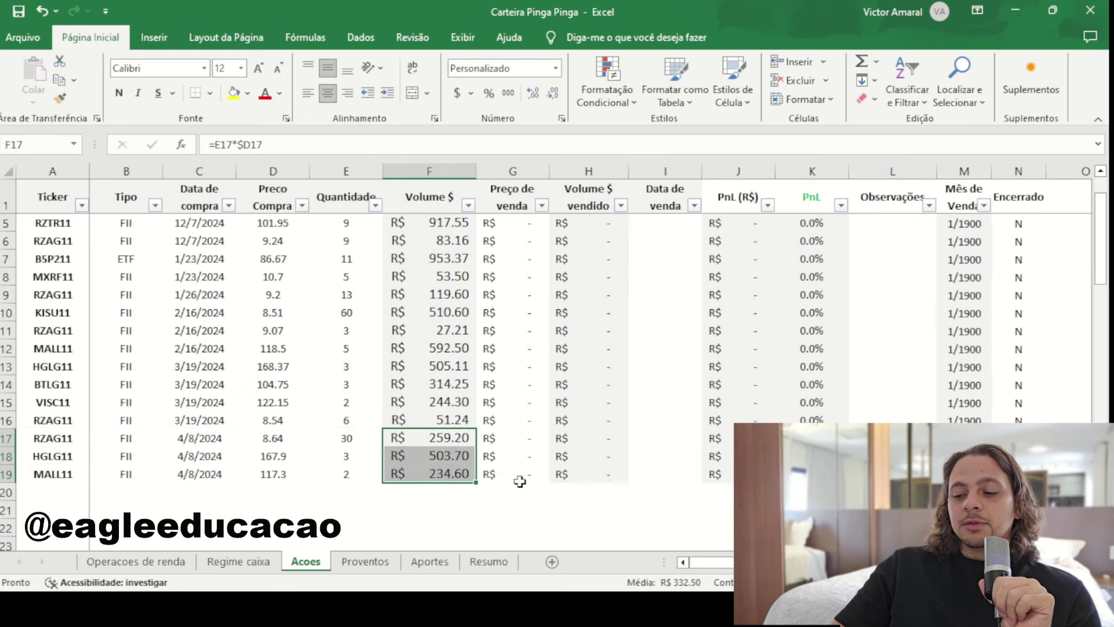
click(376, 509)
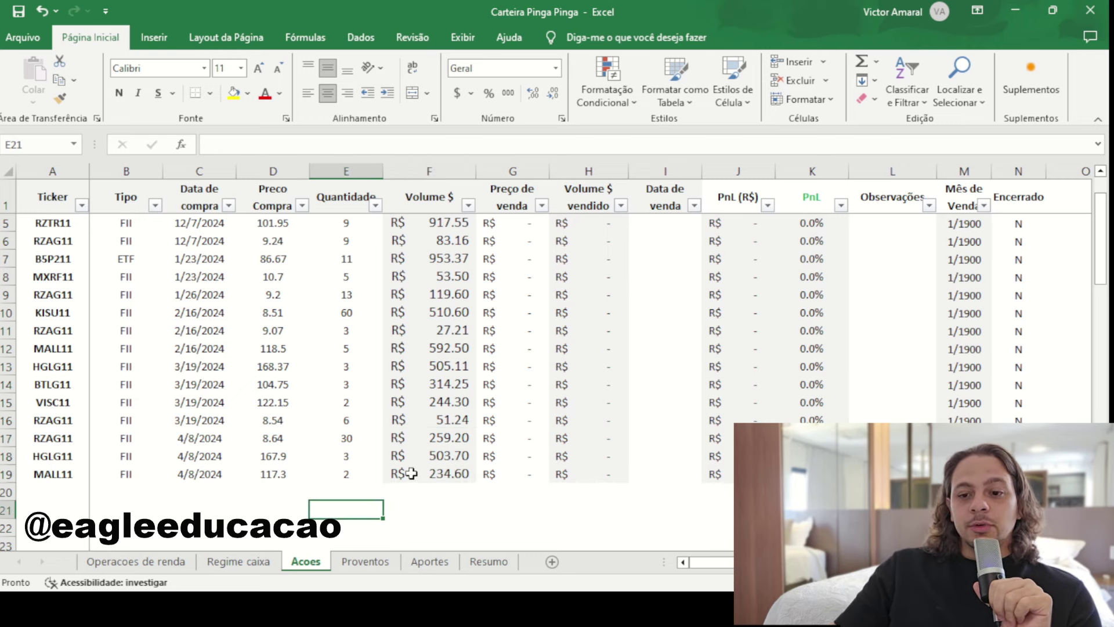
Step: Open the Proventos sheet and examine the volume and per-share value of the RZTR11 dividend received on 4/5/2024
click(361, 562)
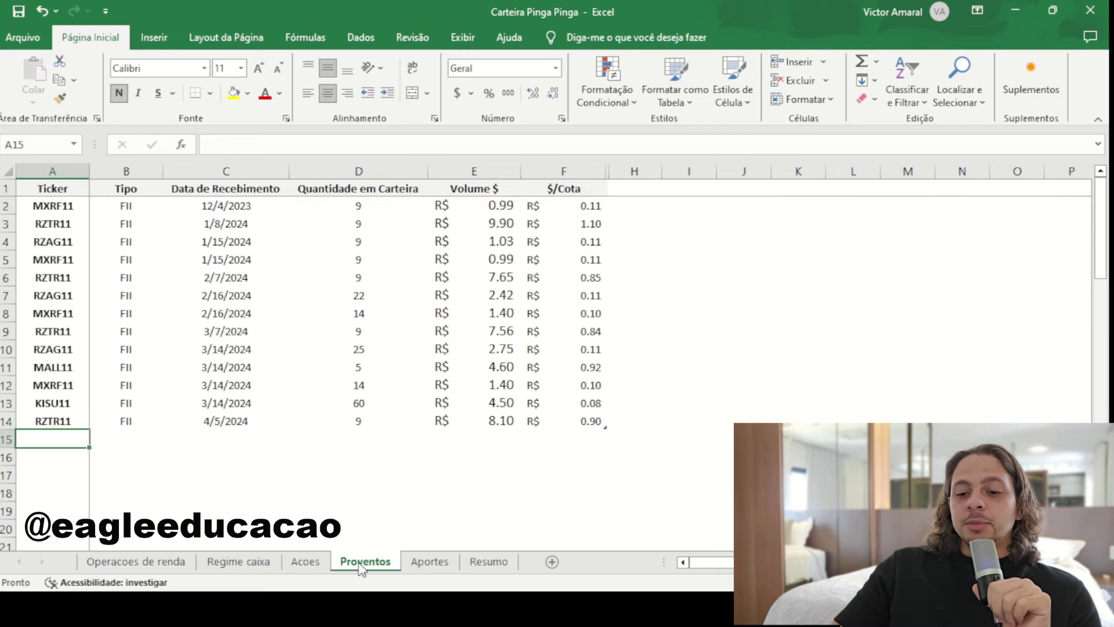
click(225, 423)
click(16, 421)
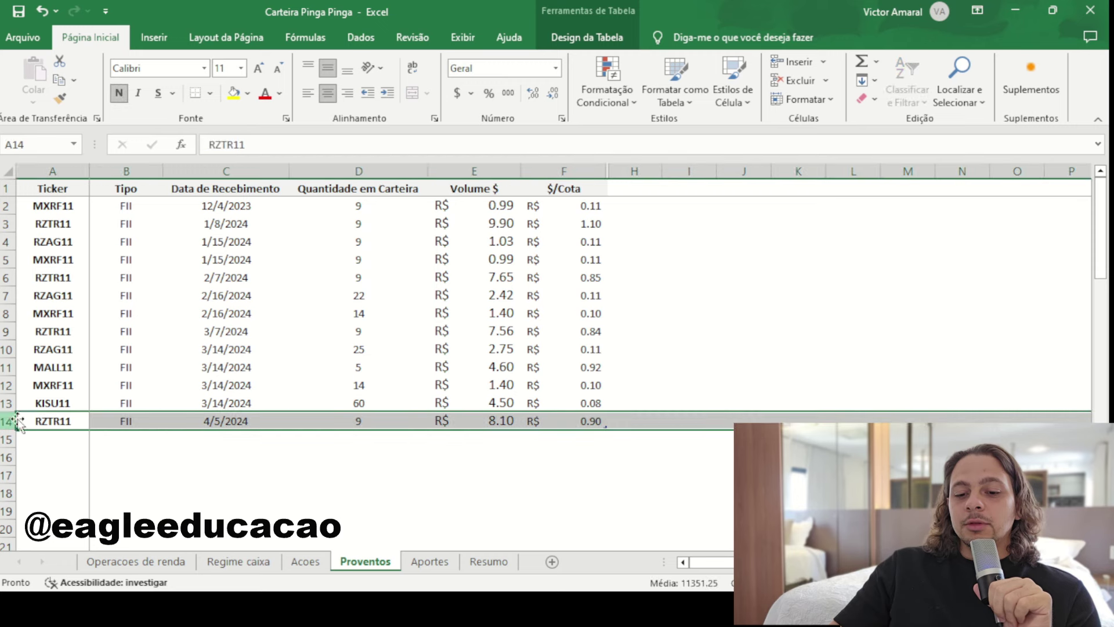
click(564, 492)
click(505, 420)
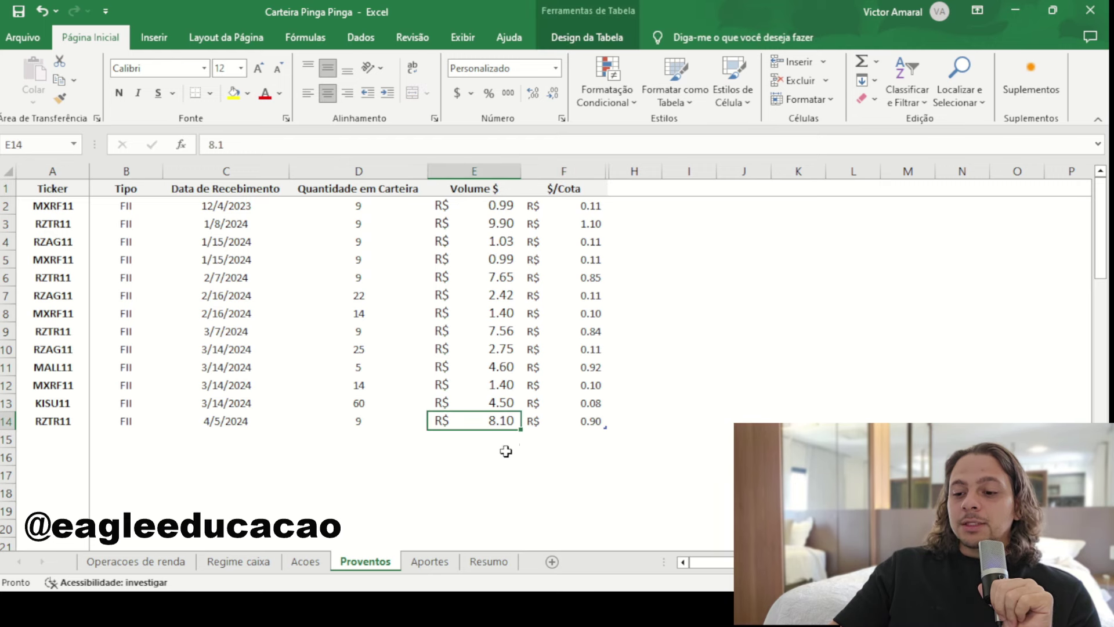
click(595, 422)
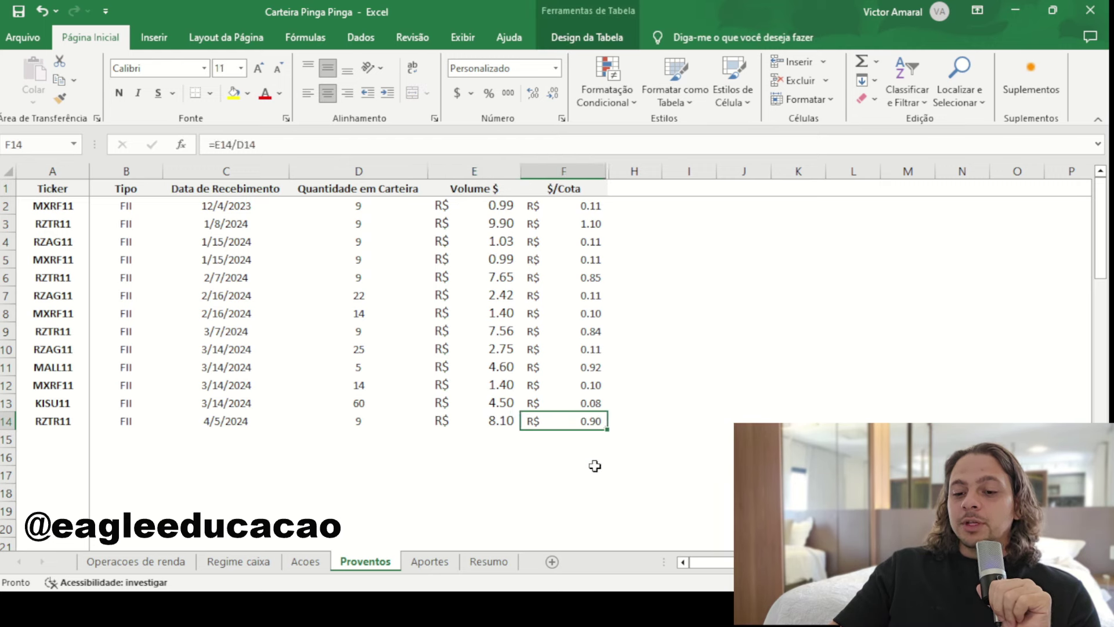
Step: Compare the RZTR11 dividend of 4/5/2024 with the one received on 3/7/2024
click(6, 421)
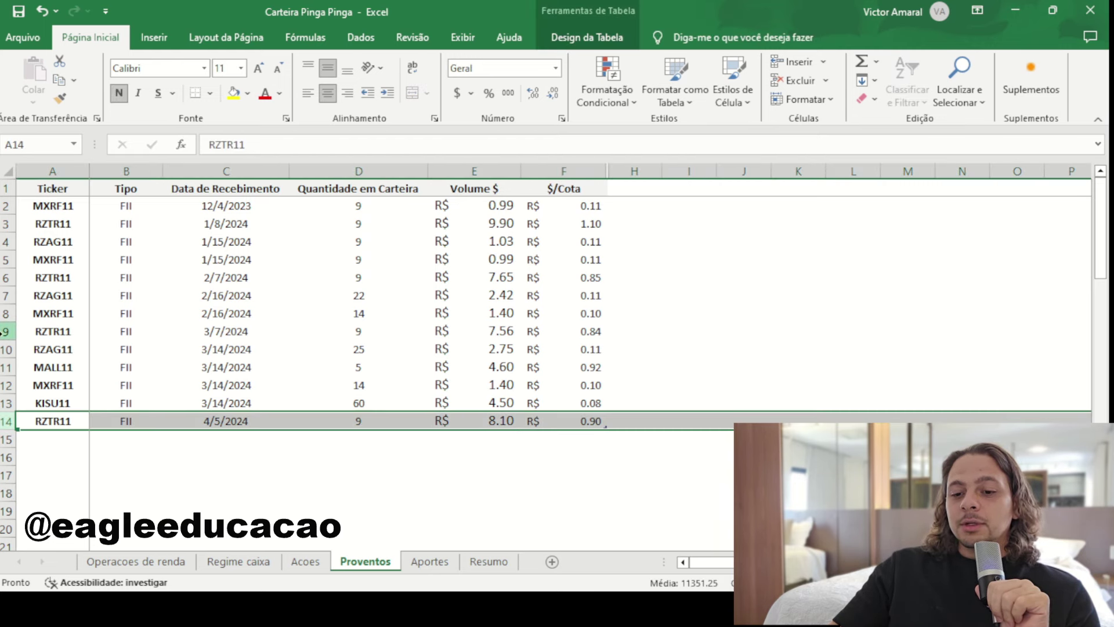
click(5, 332)
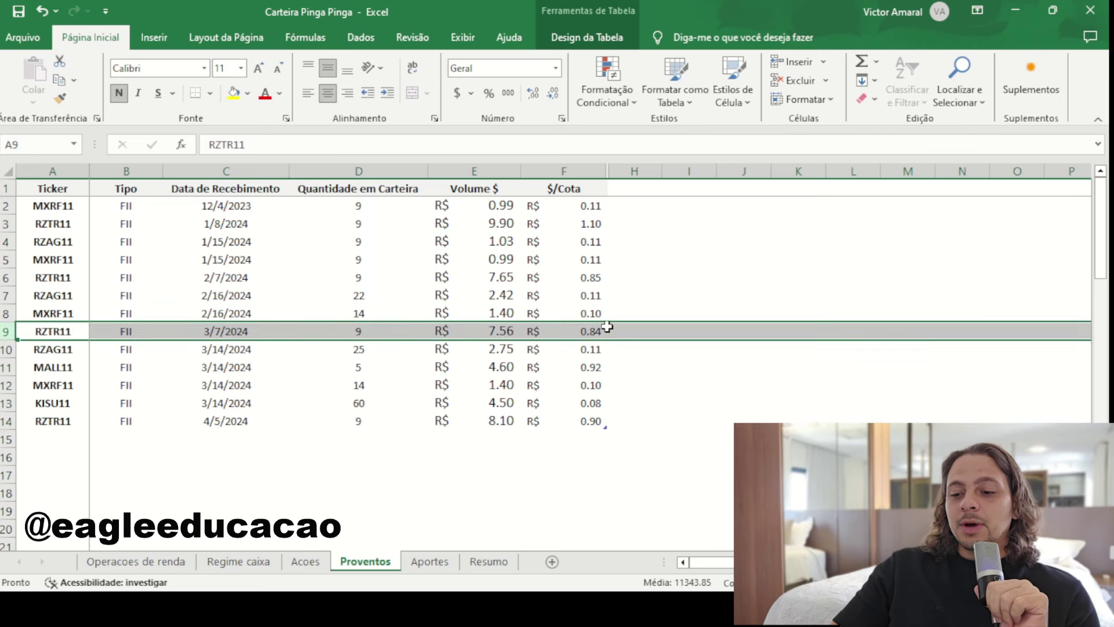
click(7, 421)
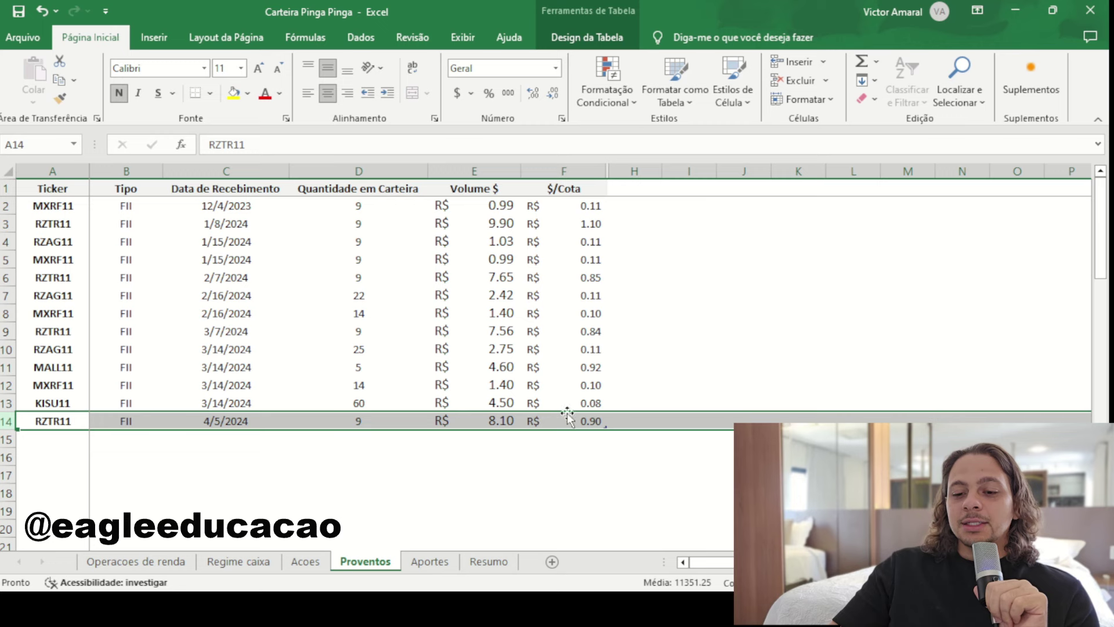
click(186, 453)
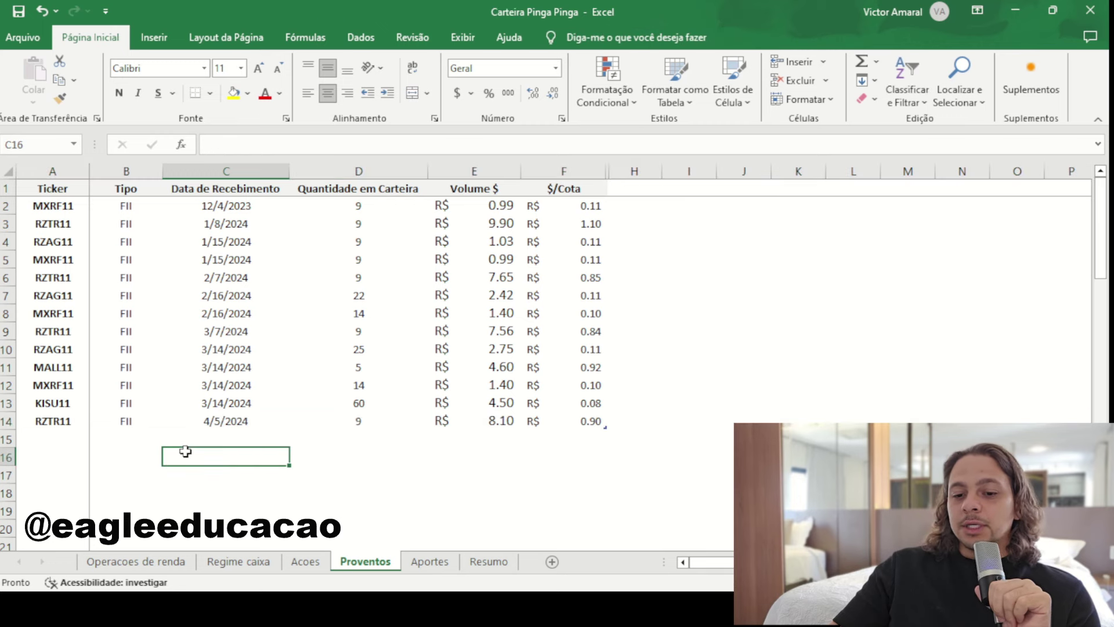
click(18, 427)
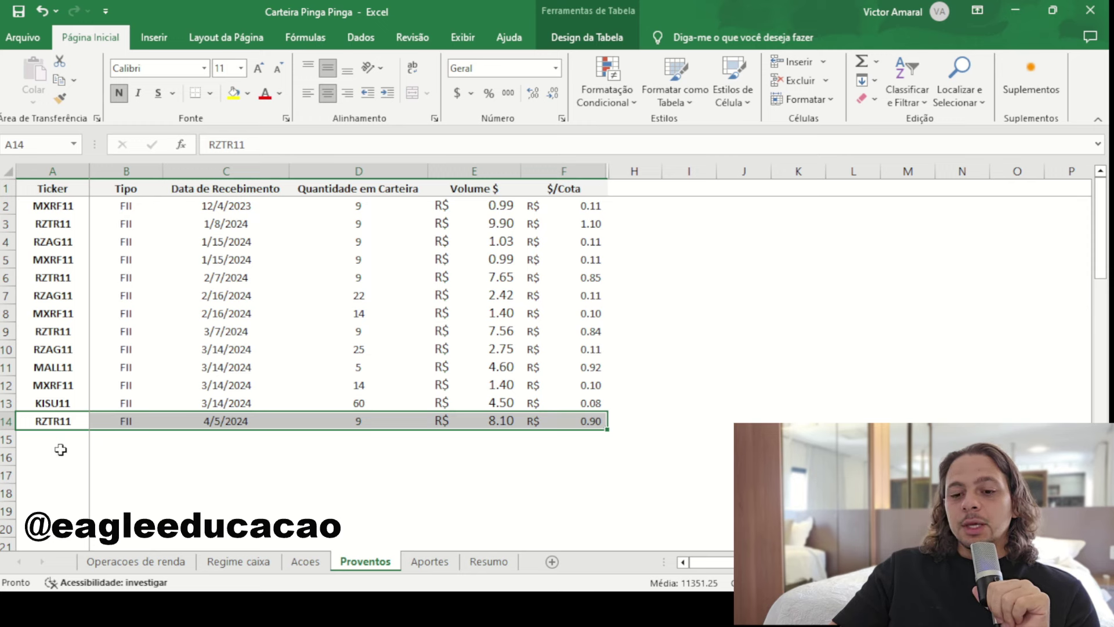
click(61, 451)
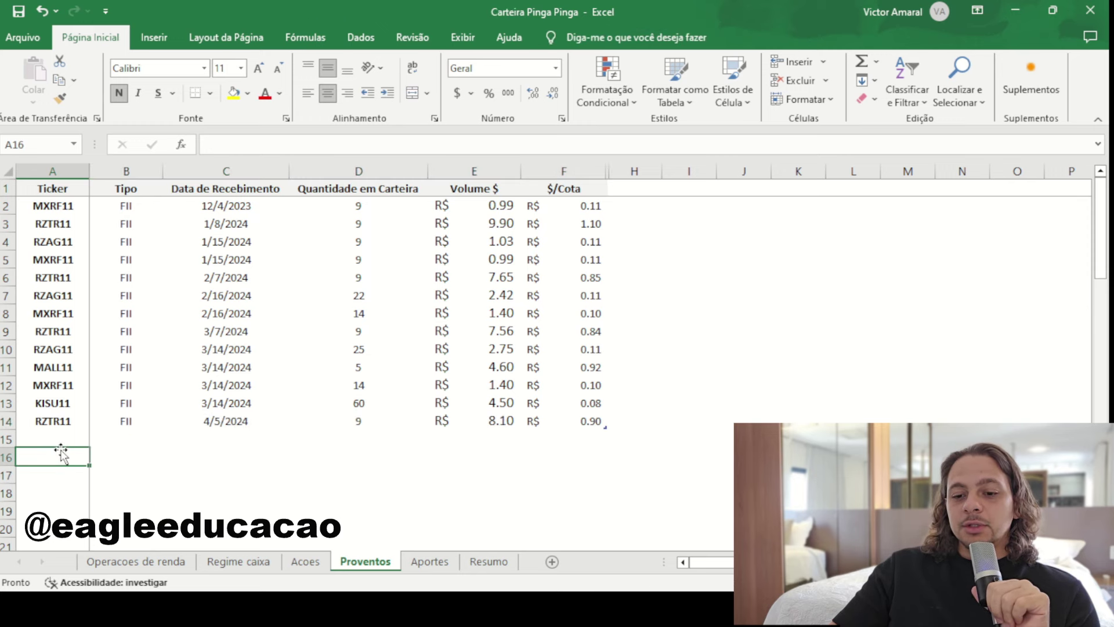
Step: Open the Aportes sheet and review the 4/8/2024 contribution and the earlier ones from 11/10/2023 to 2/16/2024, row by row
click(430, 561)
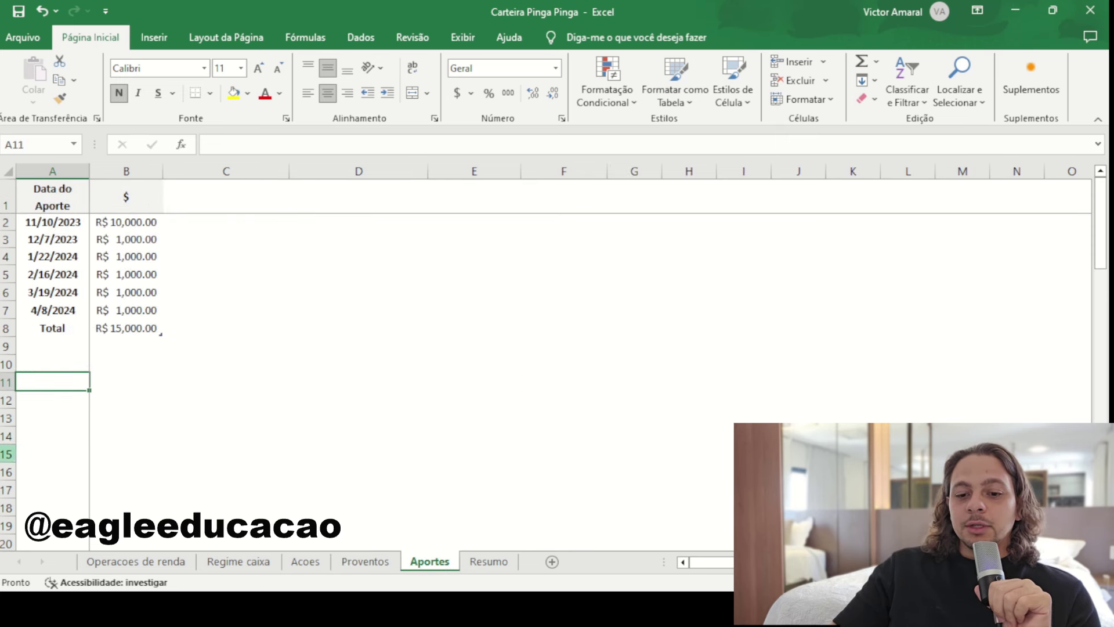
click(19, 310)
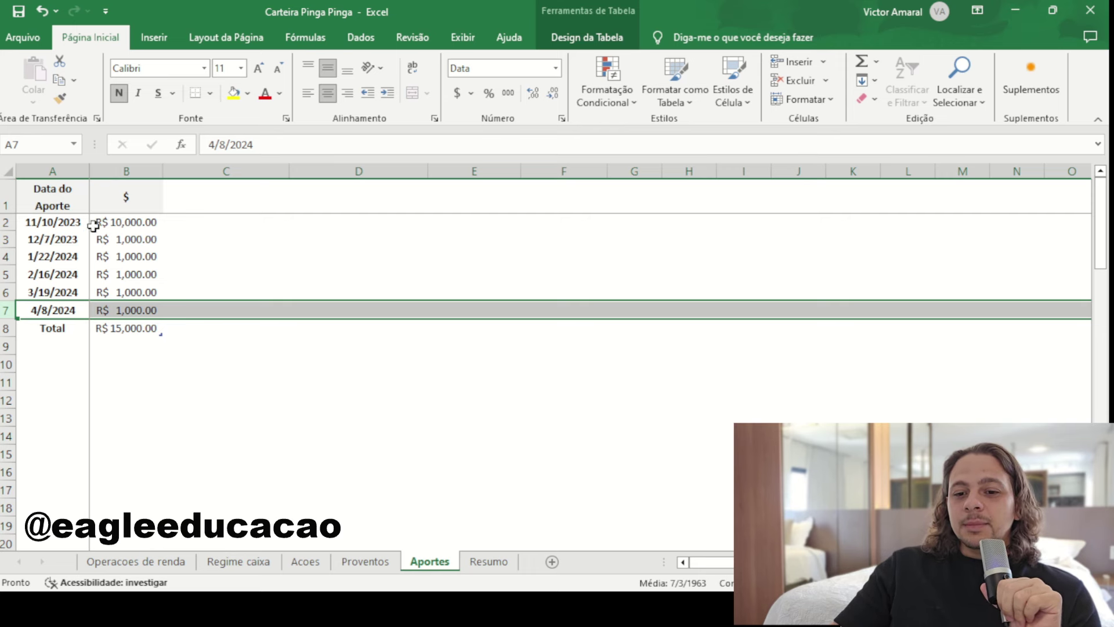
click(5, 221)
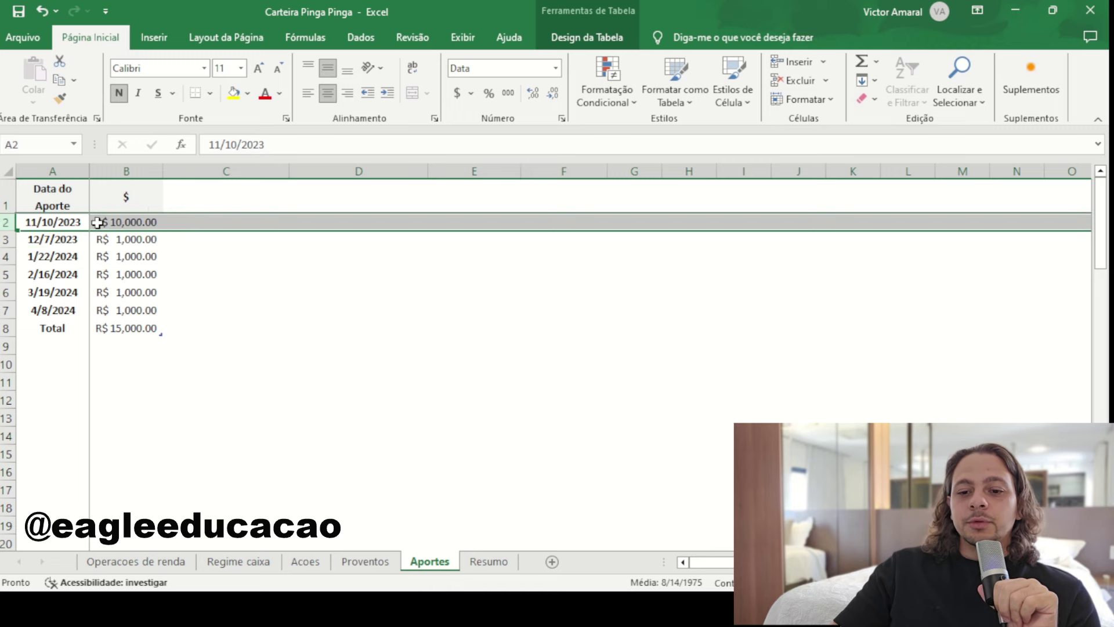
click(4, 239)
click(4, 256)
click(5, 274)
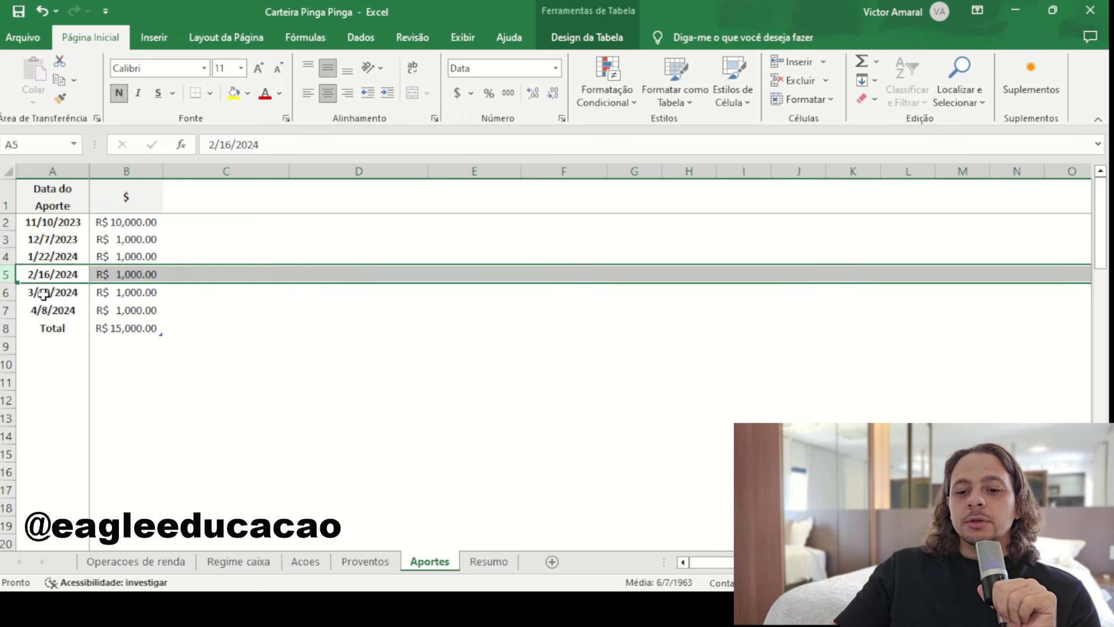
Step: Review the monthly contribution amounts from 12/7/2023 to 4/8/2024 and the overall total of contributions
drag(151, 239, 155, 308)
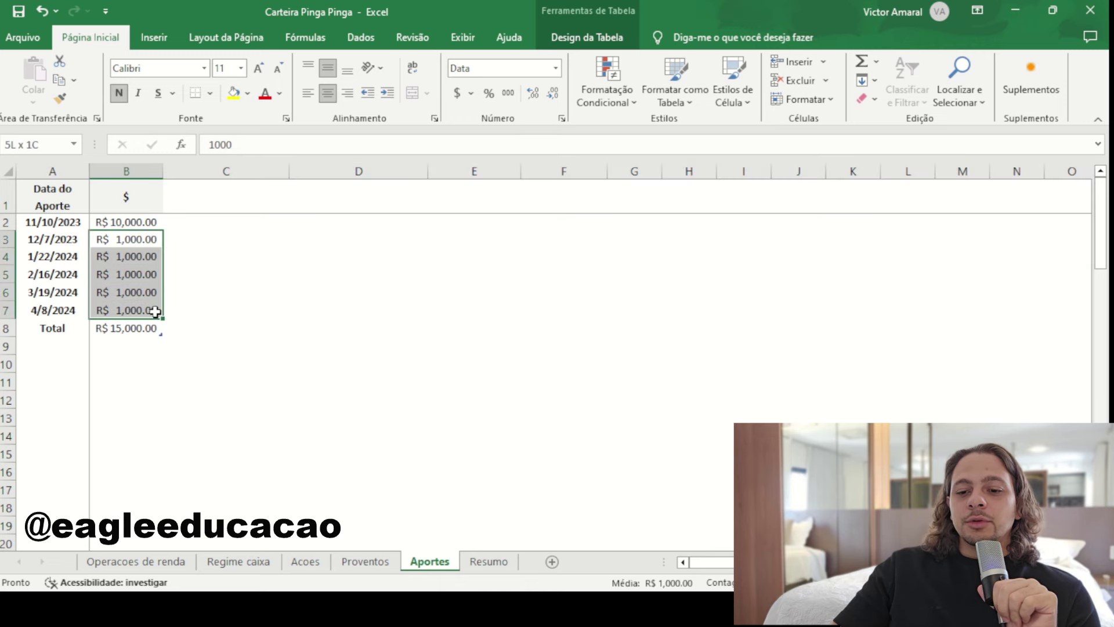
click(296, 399)
click(122, 326)
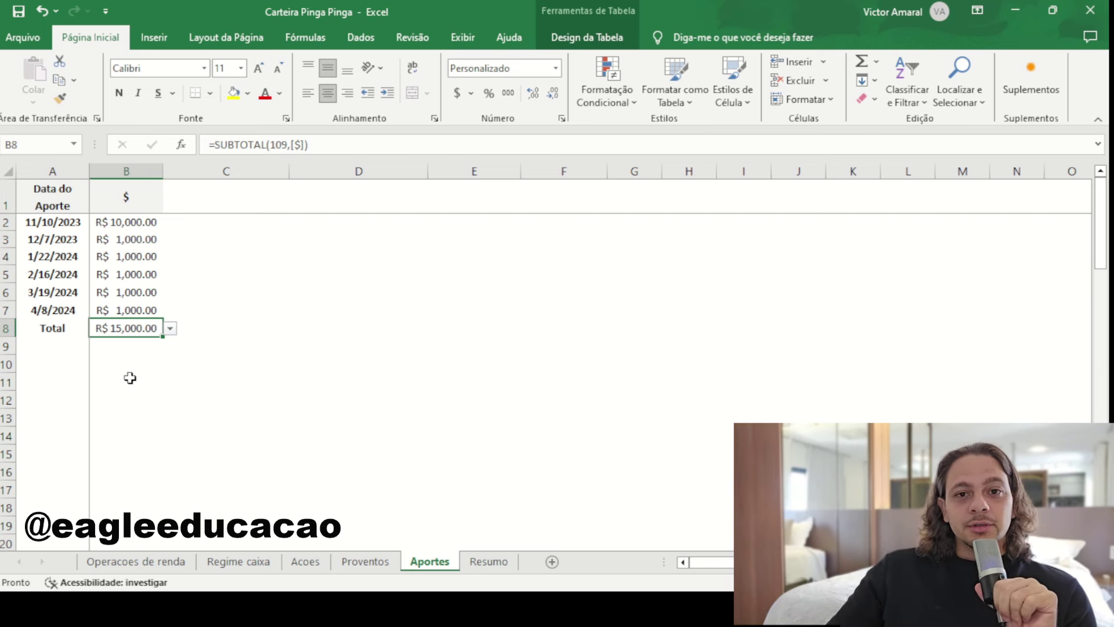
Step: Open the Resumo sheet to view the Renda Mensal chart
click(499, 561)
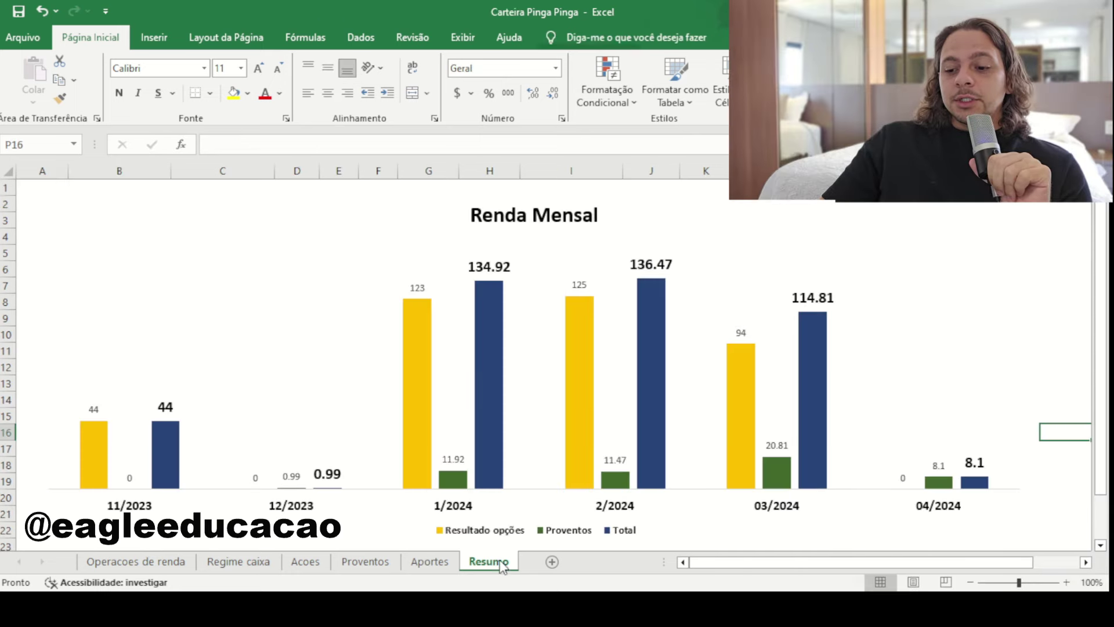